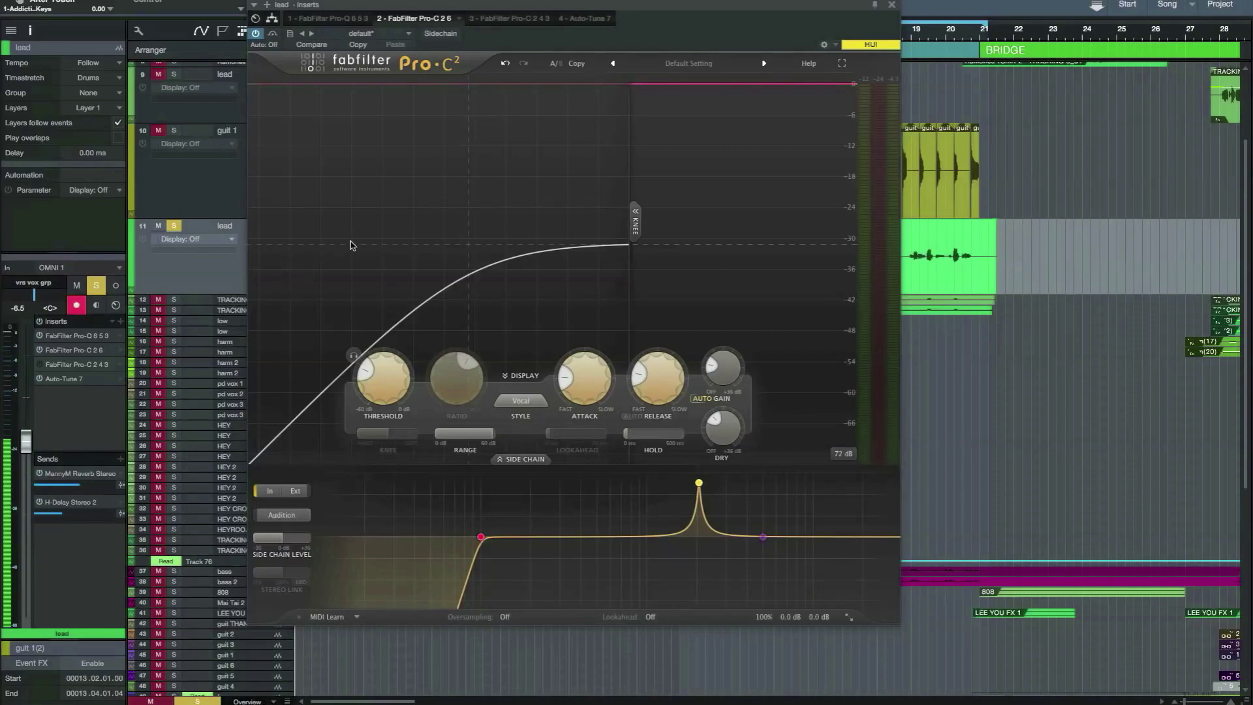
# Step: Preview the compressor's full-screen and compact views, and return to the expanded display with the full knee curve shown
pyautogui.click(537, 405)
pyautogui.click(842, 64)
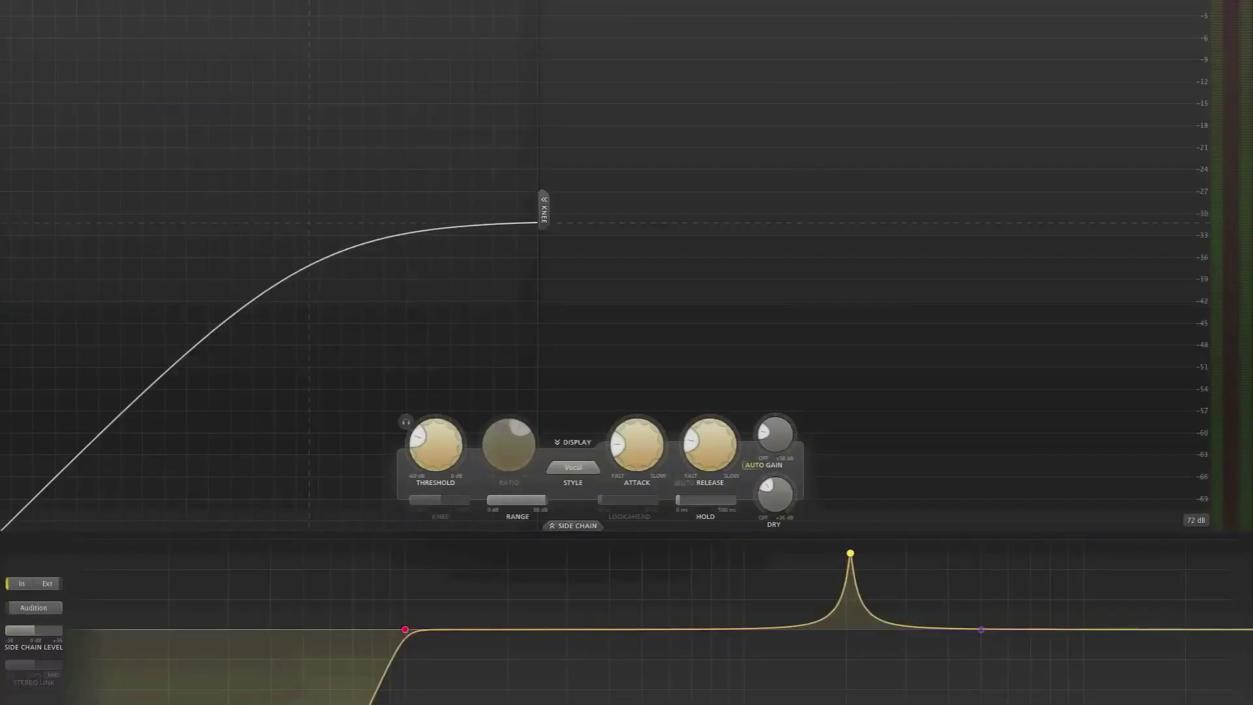
pyautogui.press('Escape')
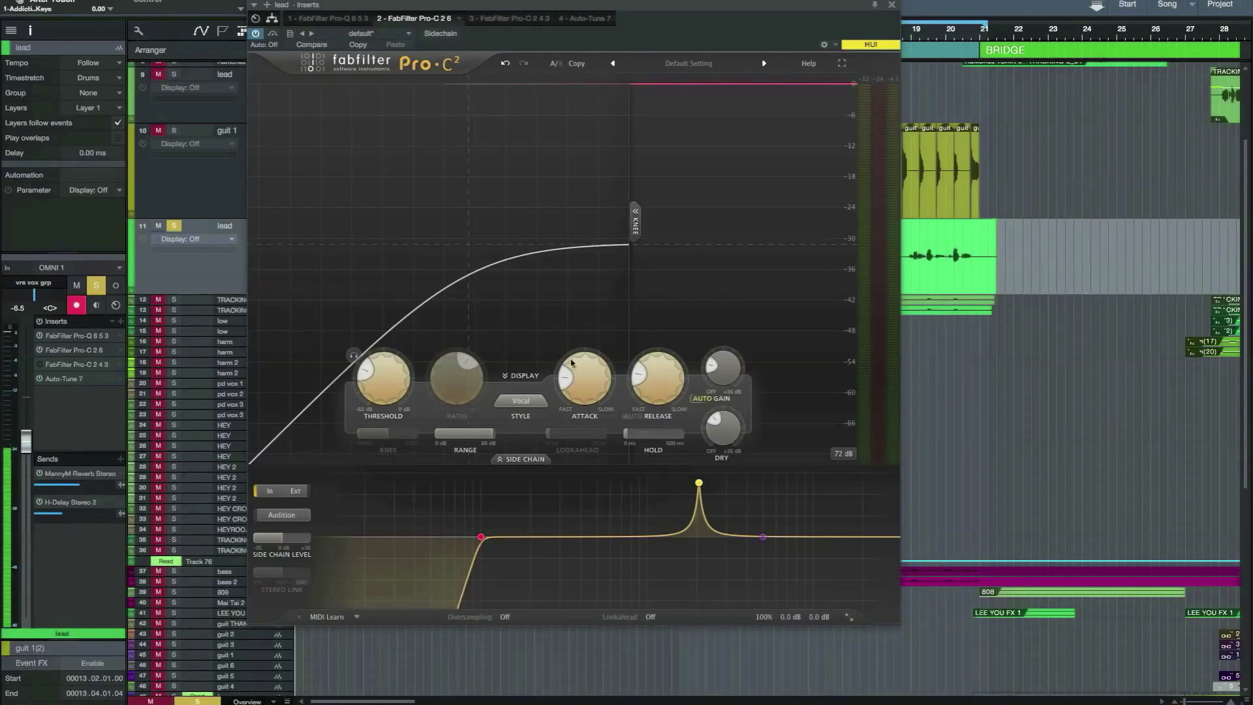
pyautogui.click(515, 375)
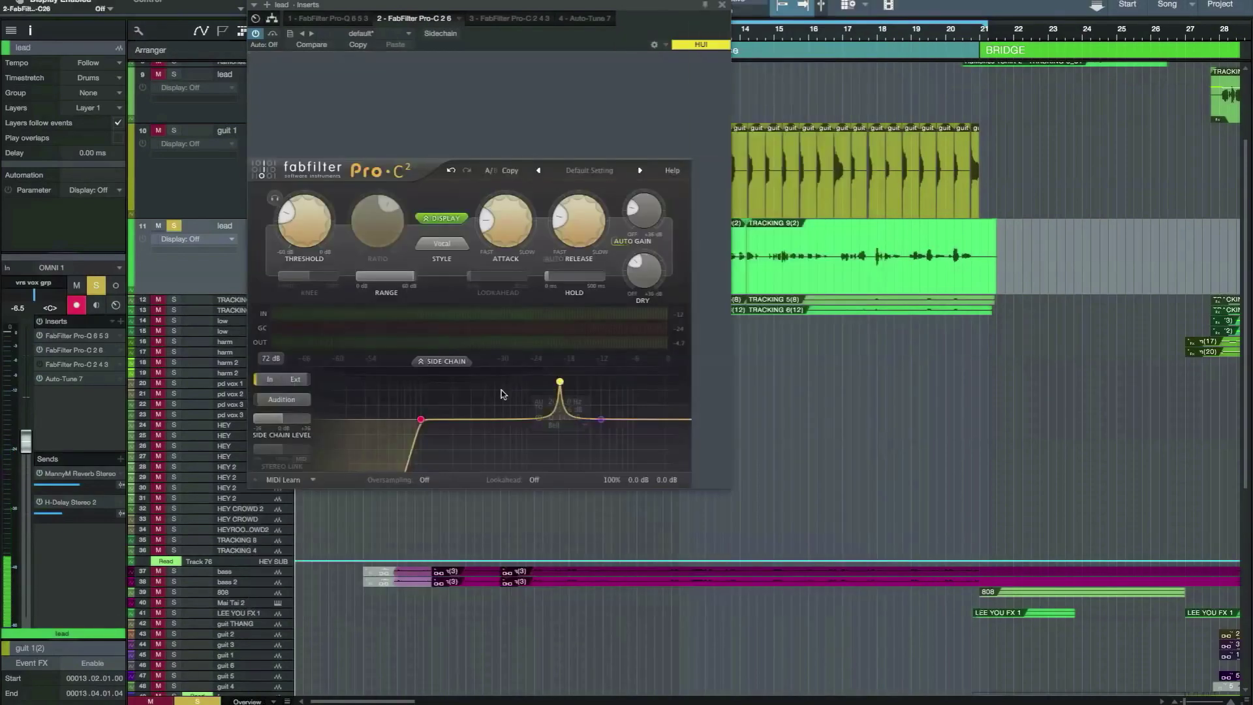
pyautogui.click(441, 217)
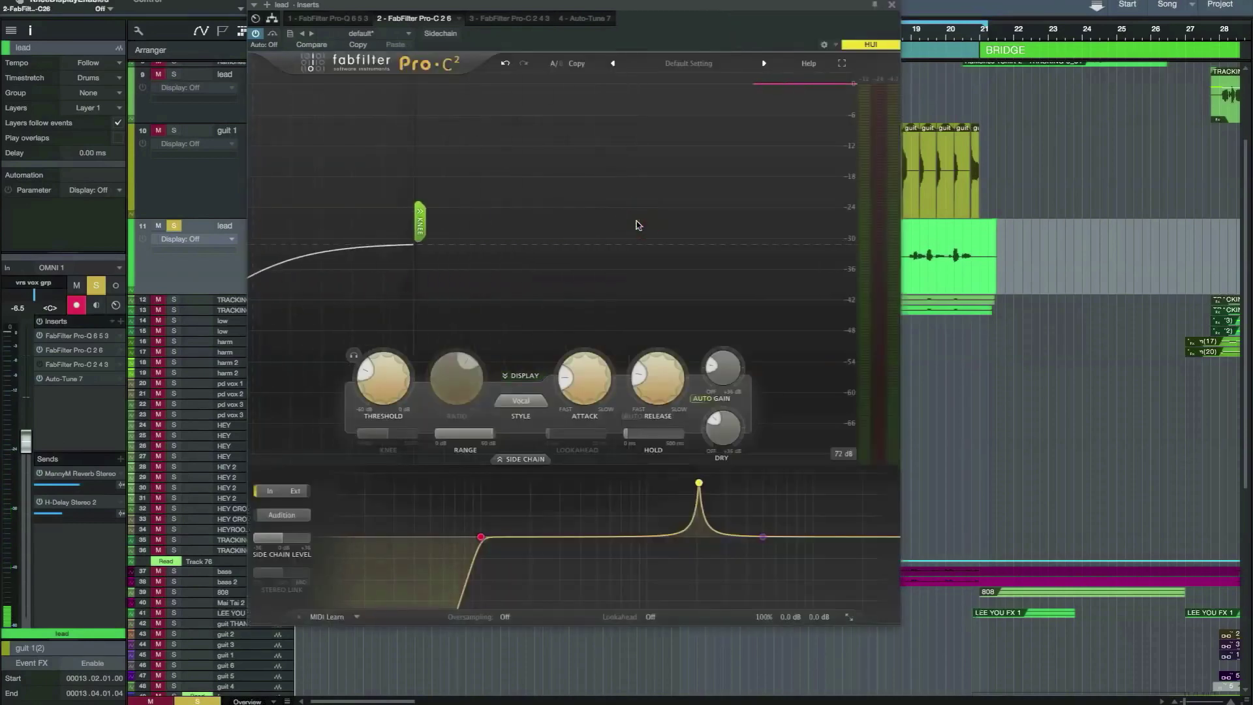
pyautogui.click(253, 223)
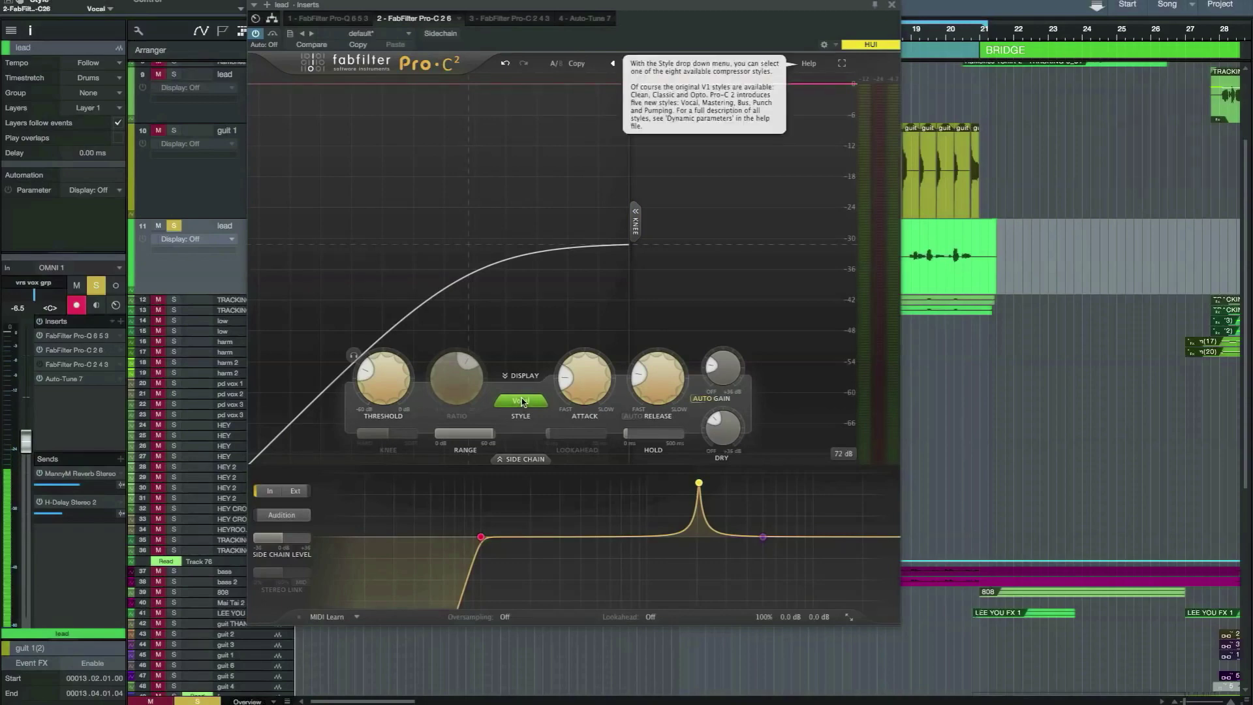
# Step: Review the available compression styles and oversampling options, keeping Vocal style and oversampling off
pyautogui.click(522, 401)
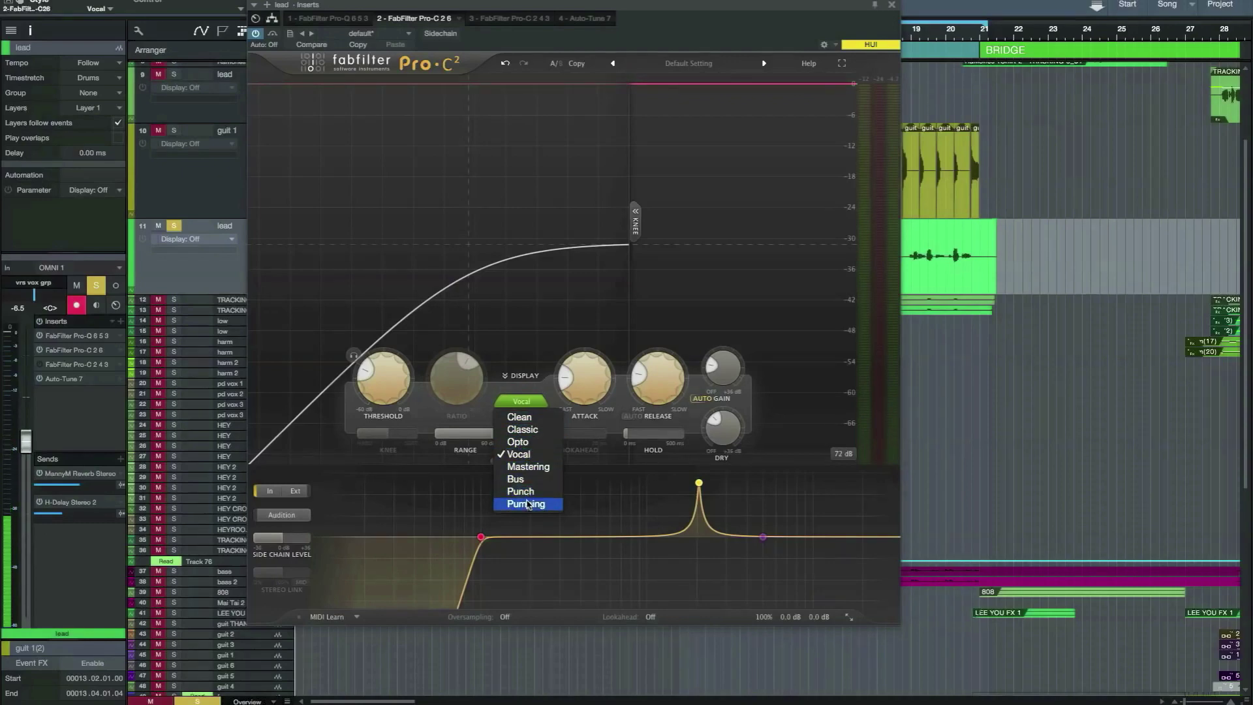
pyautogui.click(644, 502)
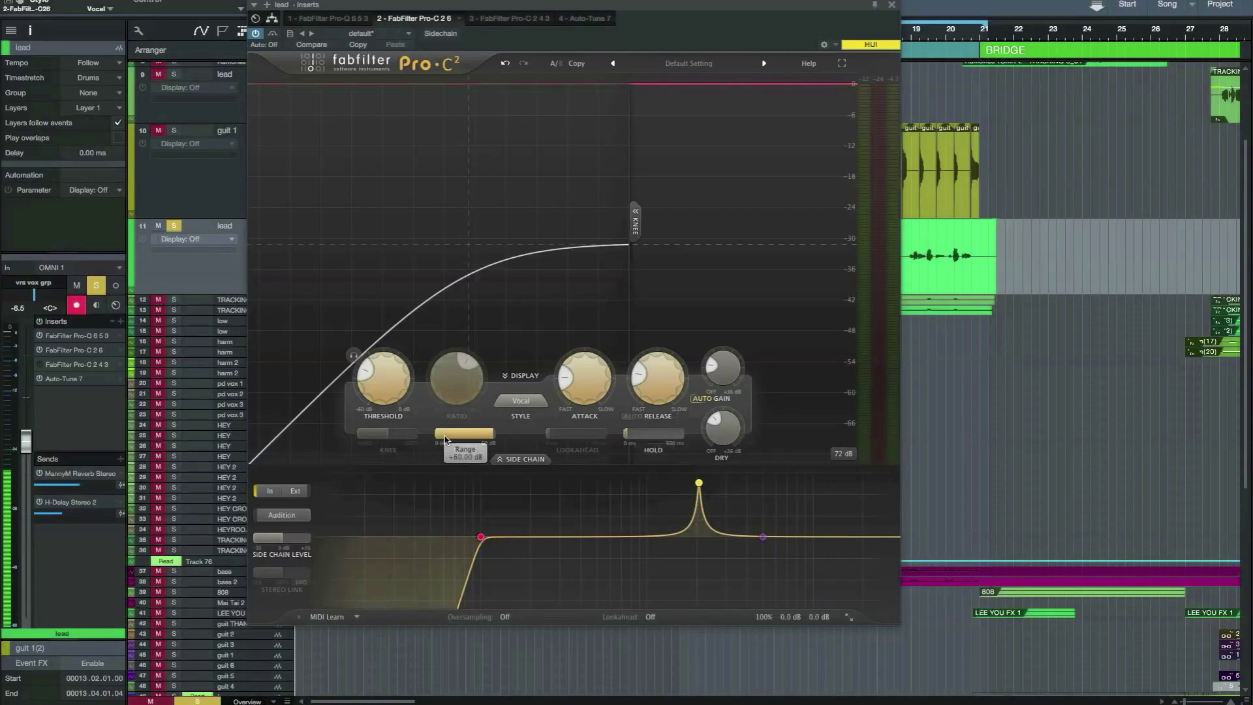
pyautogui.click(506, 618)
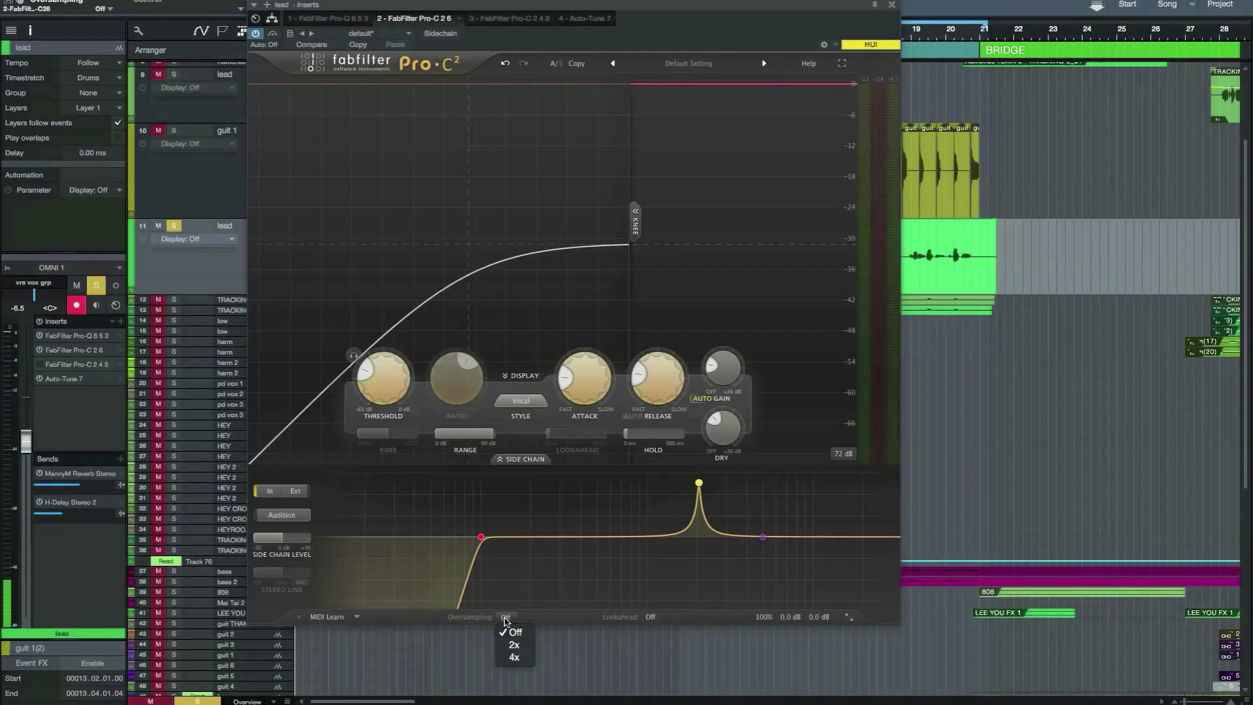
pyautogui.click(515, 632)
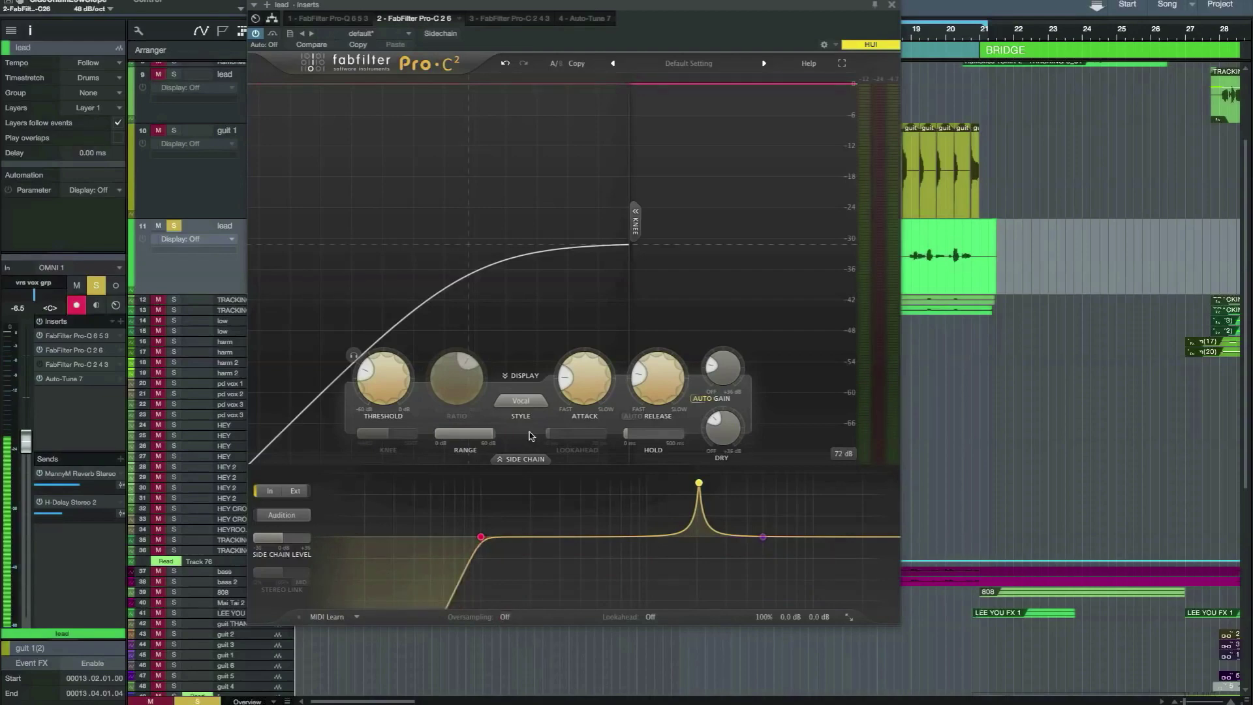
# Step: Adjust the low-cut filter's slope and the bell band's Q in the side-chain EQ
pyautogui.moveTo(577, 498)
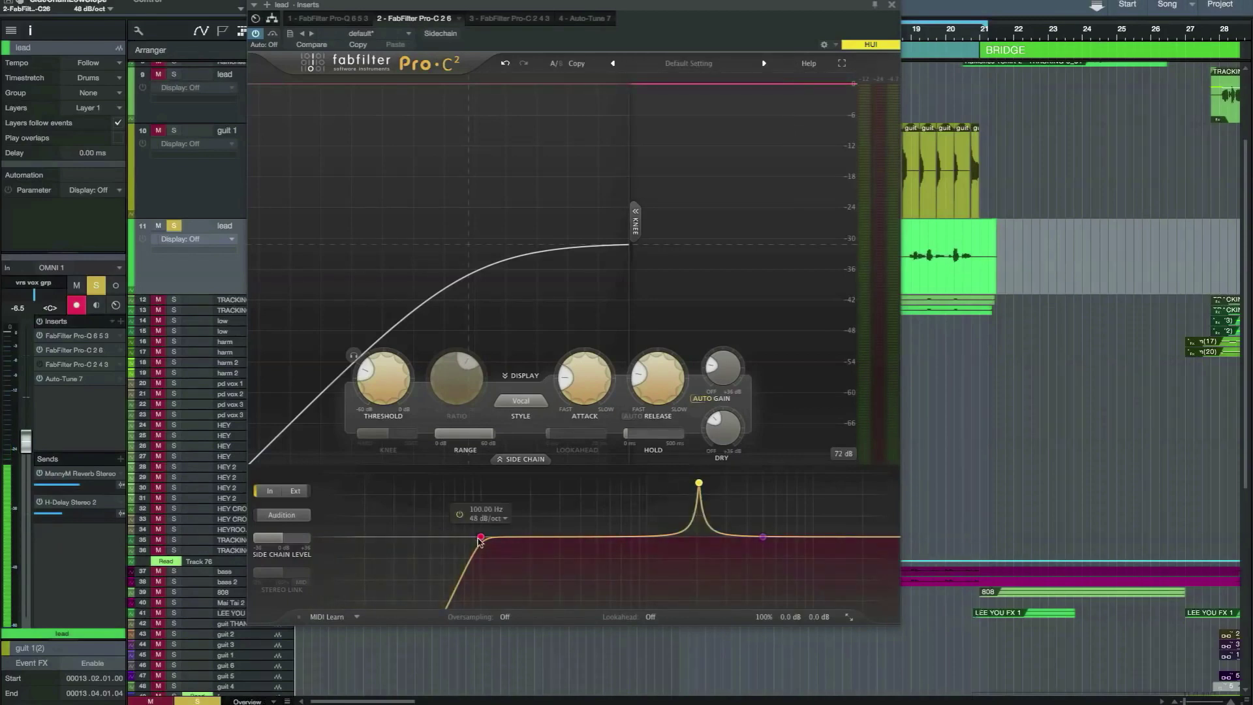
pyautogui.scroll(1, 480, 539)
pyautogui.scroll(2, 481, 539)
pyautogui.scroll(-6, 699, 488)
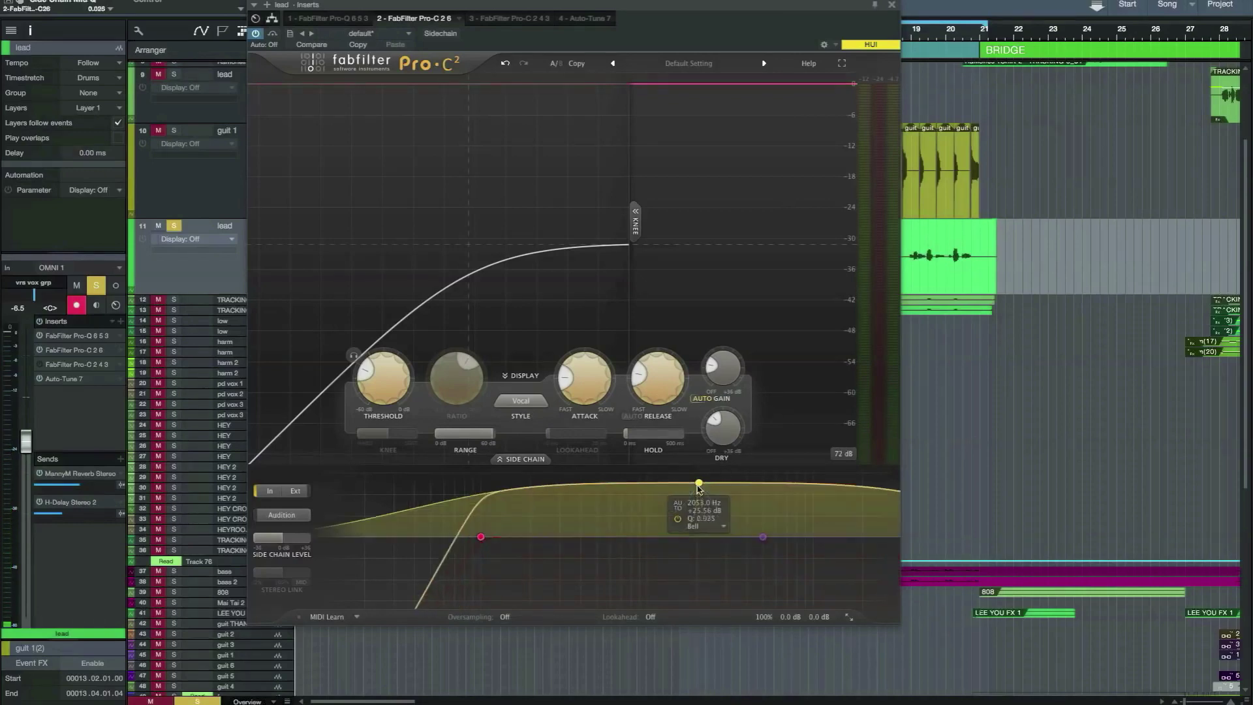
pyautogui.scroll(3, 699, 488)
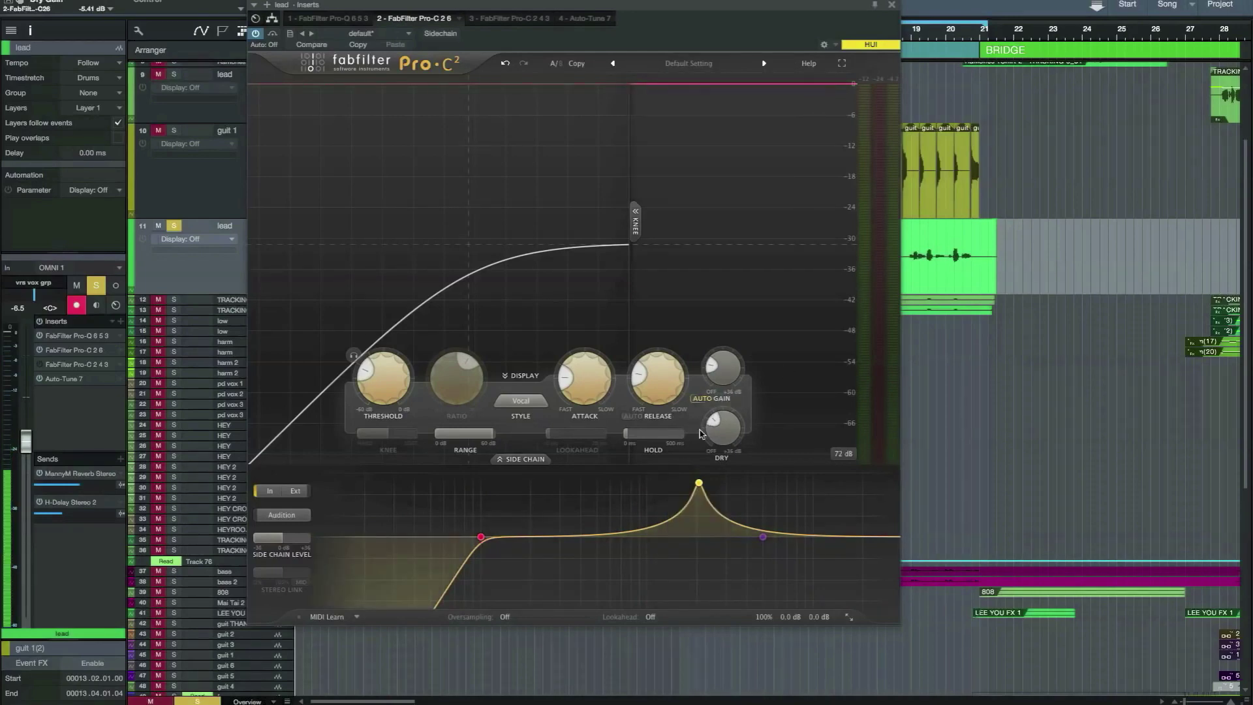
# Step: Set the lead vocal compressor's dry gain to about -4.3 dB
pyautogui.moveTo(713, 432)
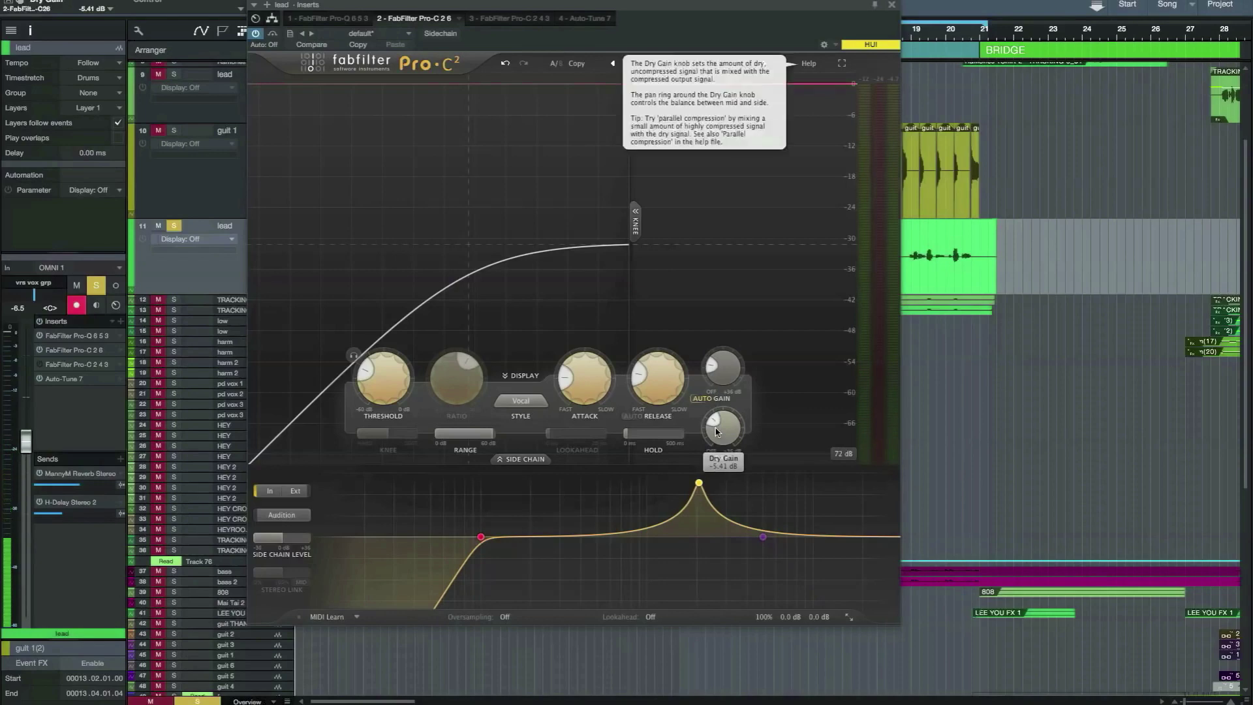
pyautogui.moveTo(716, 432); pyautogui.dragTo(716, 450)
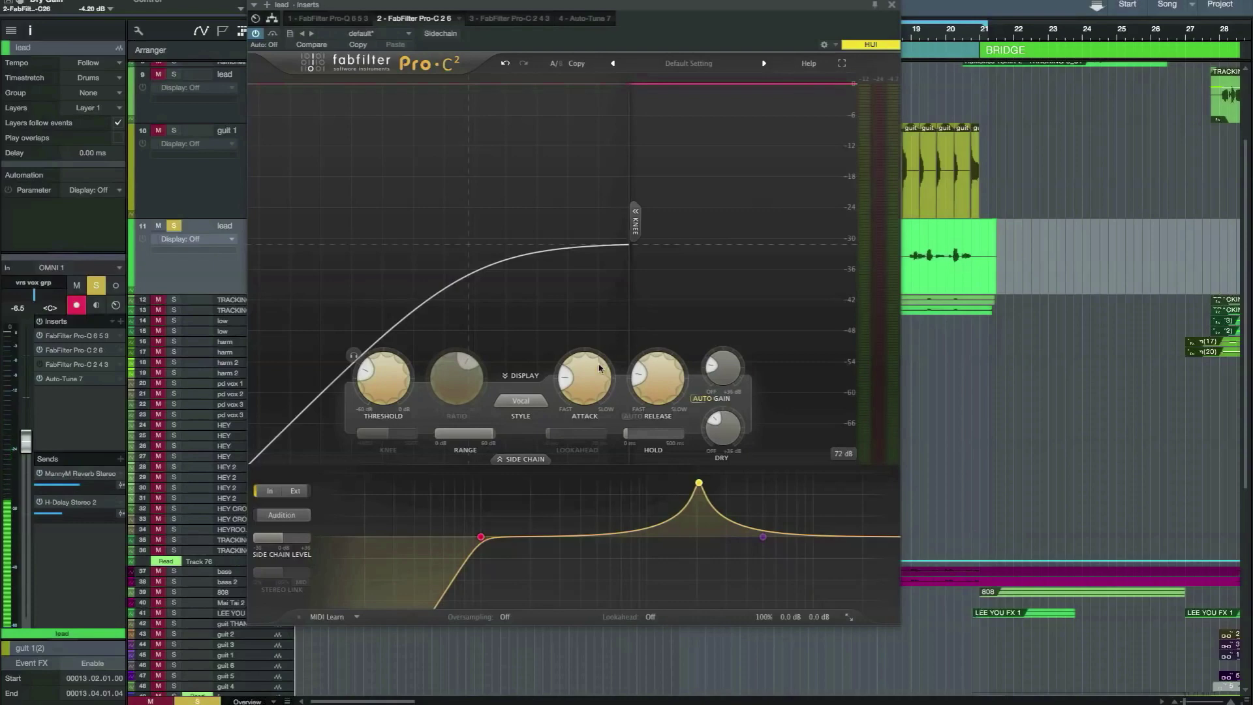
pyautogui.moveTo(577, 387)
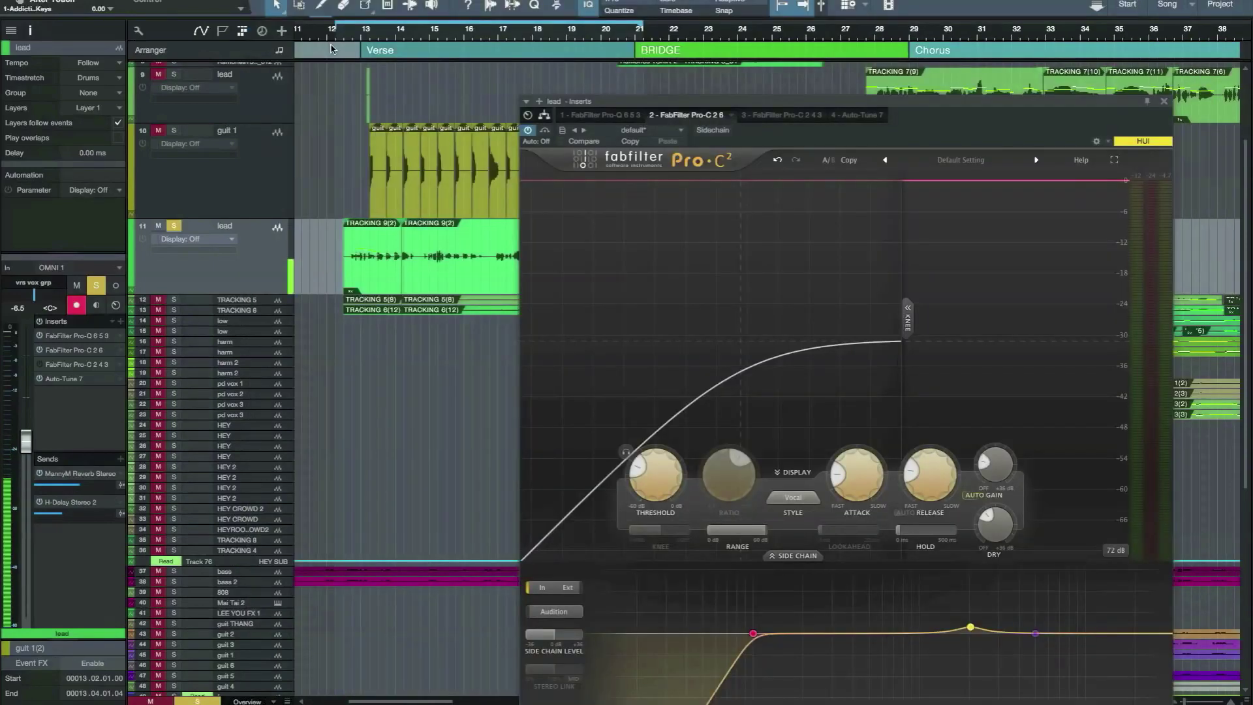
# Step: Play the song from just before the verse and set the lead compressor's threshold to about -28.5 dB
pyautogui.click(346, 37)
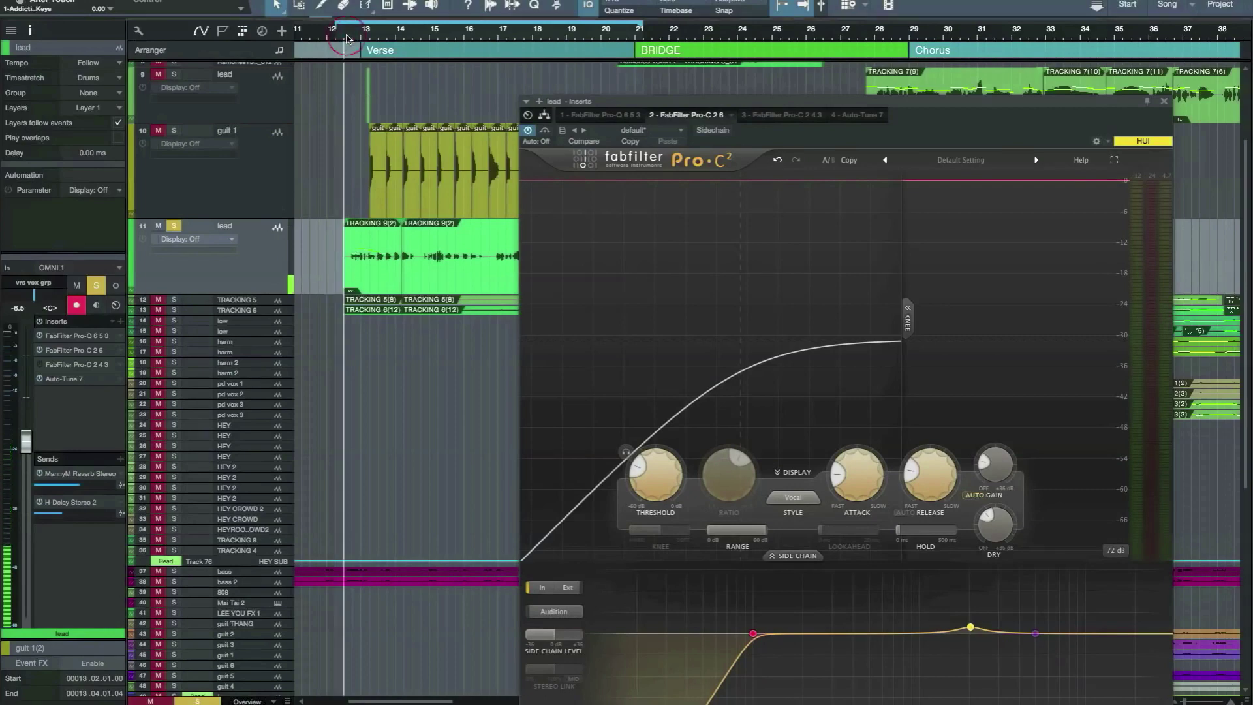
pyautogui.press('space')
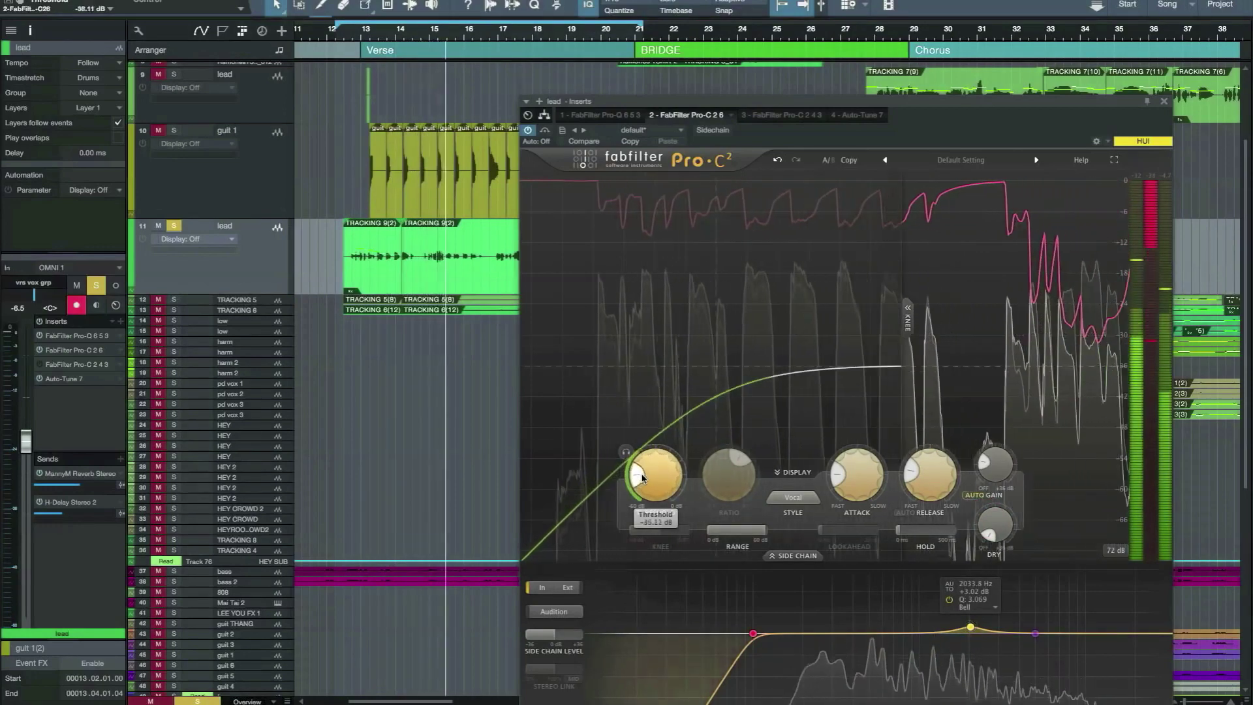
pyautogui.moveTo(643, 473); pyautogui.dragTo(648, 464)
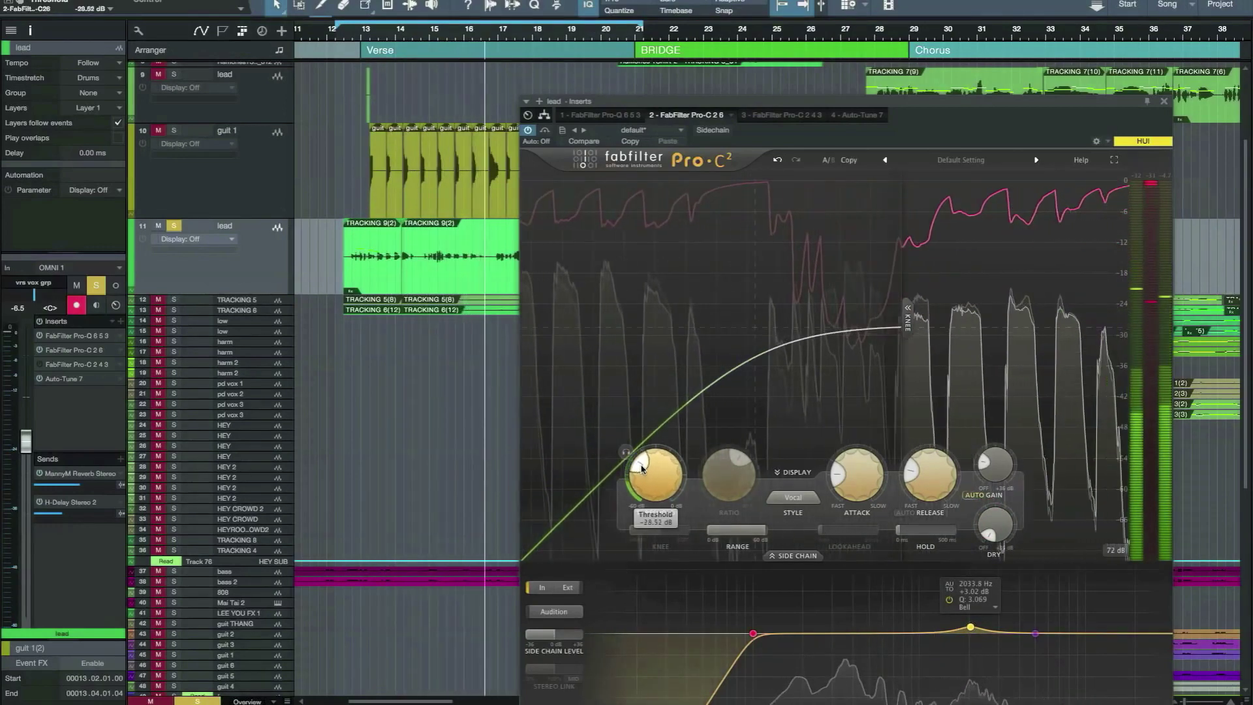
# Step: Slow the lead compressor's attack and bring its dry gain to about -4.3 dB during playback
pyautogui.moveTo(832, 479); pyautogui.dragTo(845, 477)
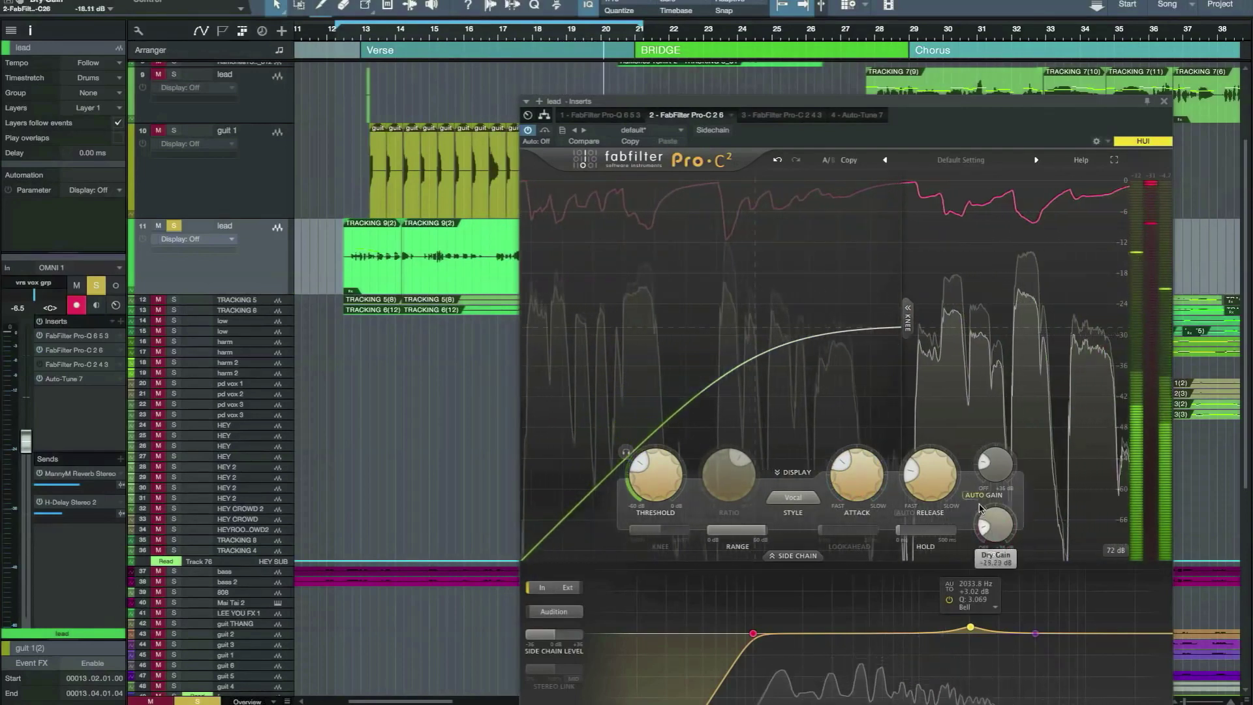
pyautogui.moveTo(980, 508); pyautogui.dragTo(974, 458)
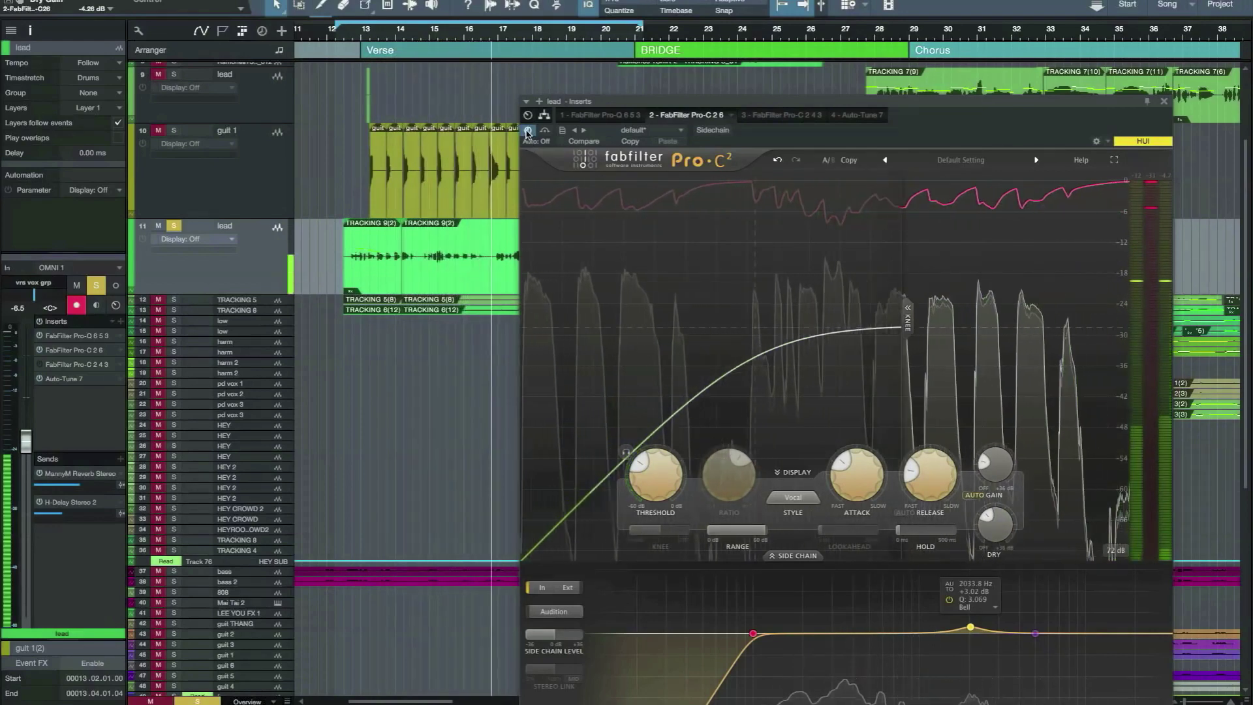
# Step: Compare the lead vocal with the compressor bypassed and active, and lower the threshold to about -30.5 dB
pyautogui.click(527, 131)
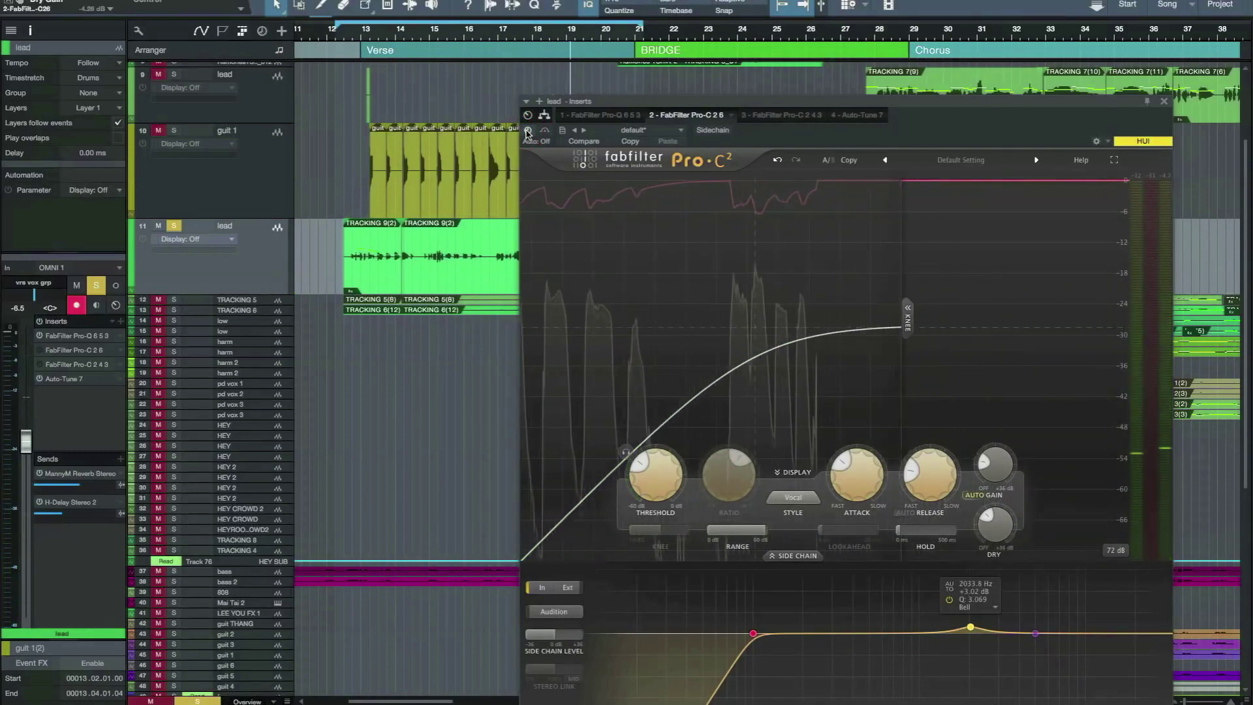
pyautogui.click(527, 131)
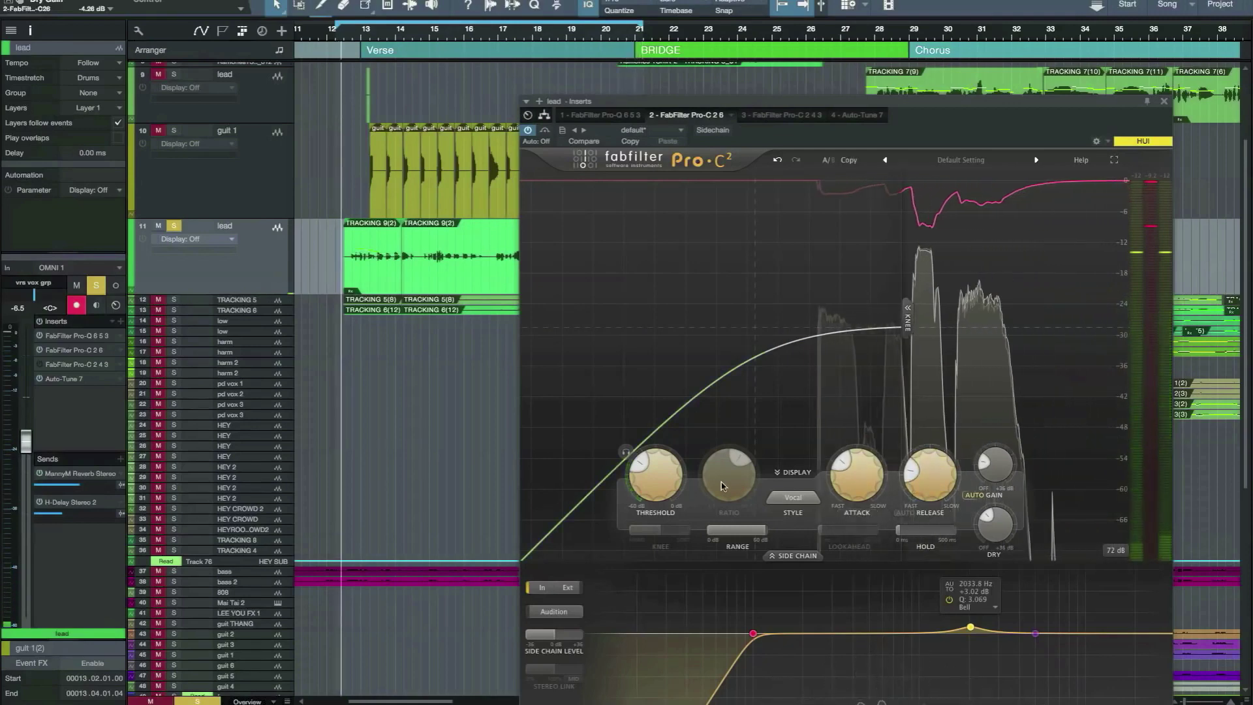
pyautogui.moveTo(652, 461); pyautogui.dragTo(646, 473)
pyautogui.scroll(-1, 646, 473)
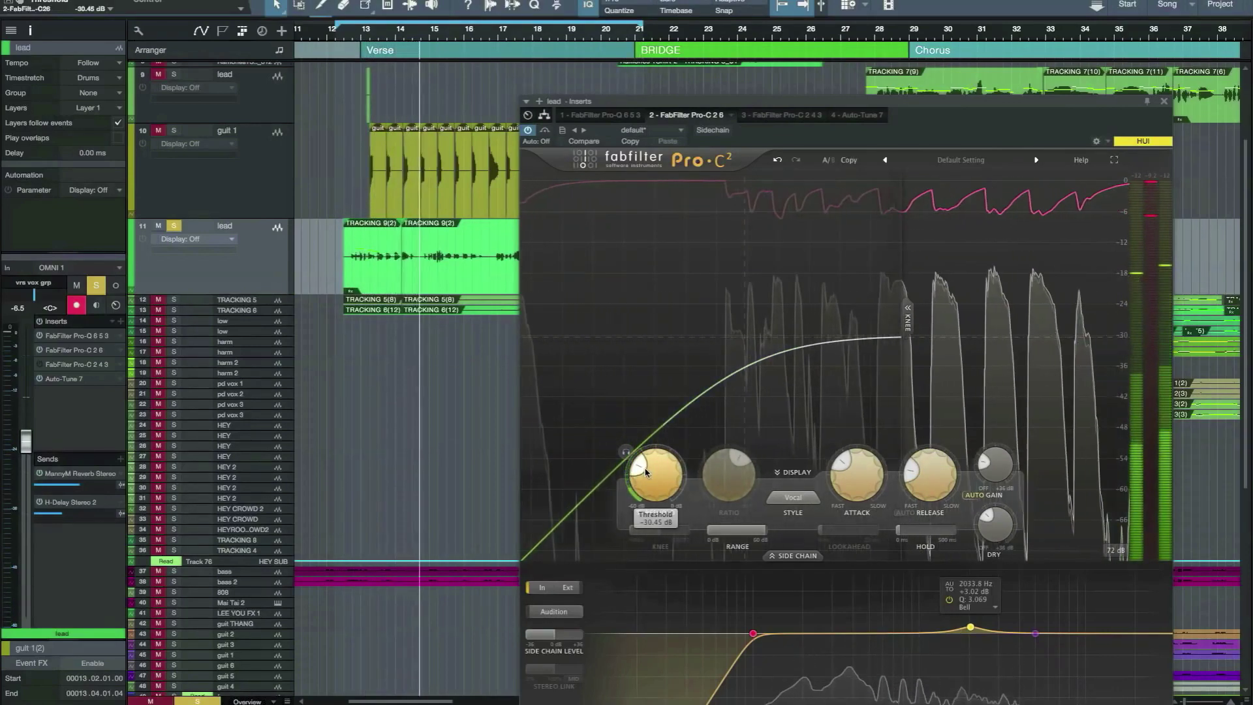
# Step: Audition the Classic compression style on the lead vocal and switch back to Vocal
pyautogui.click(793, 498)
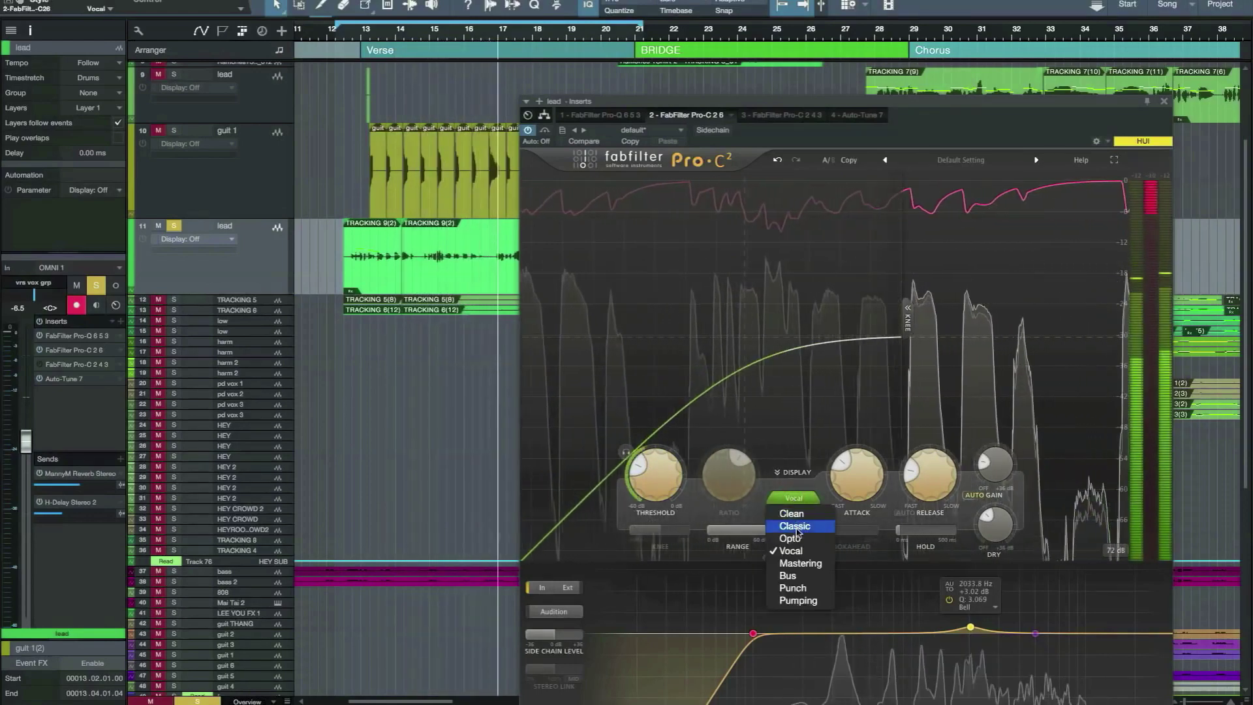
pyautogui.click(742, 467)
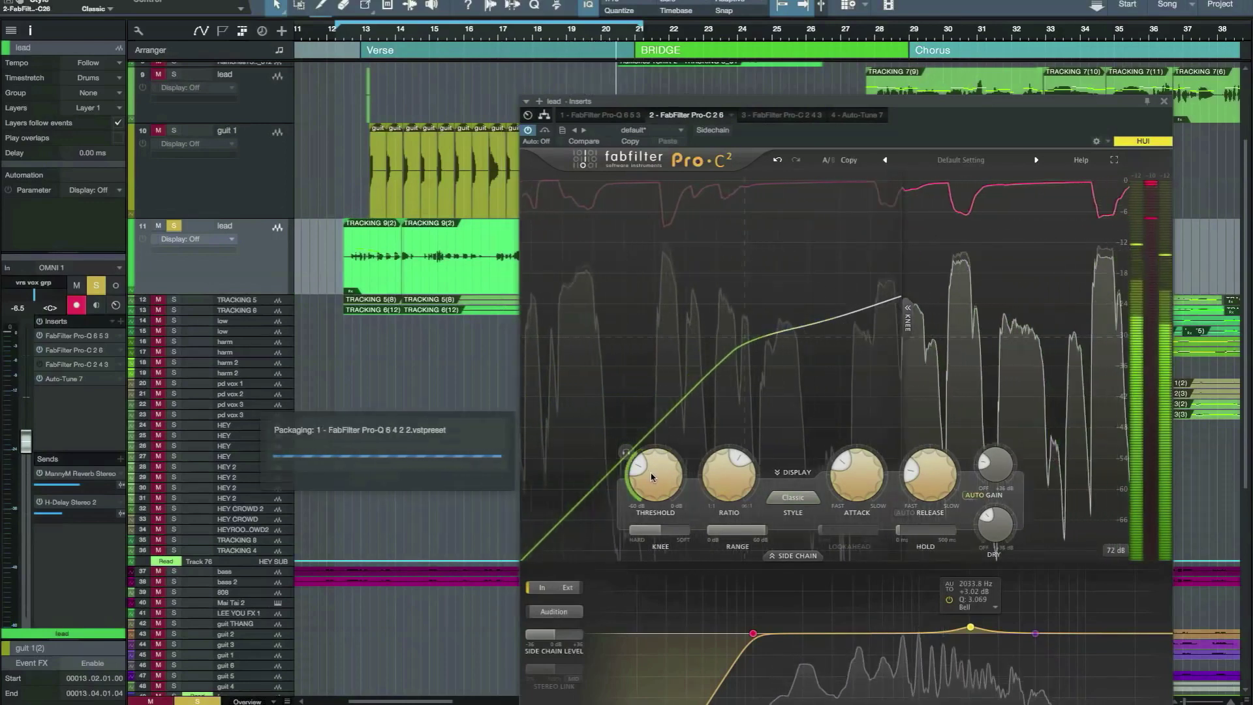
pyautogui.click(793, 497)
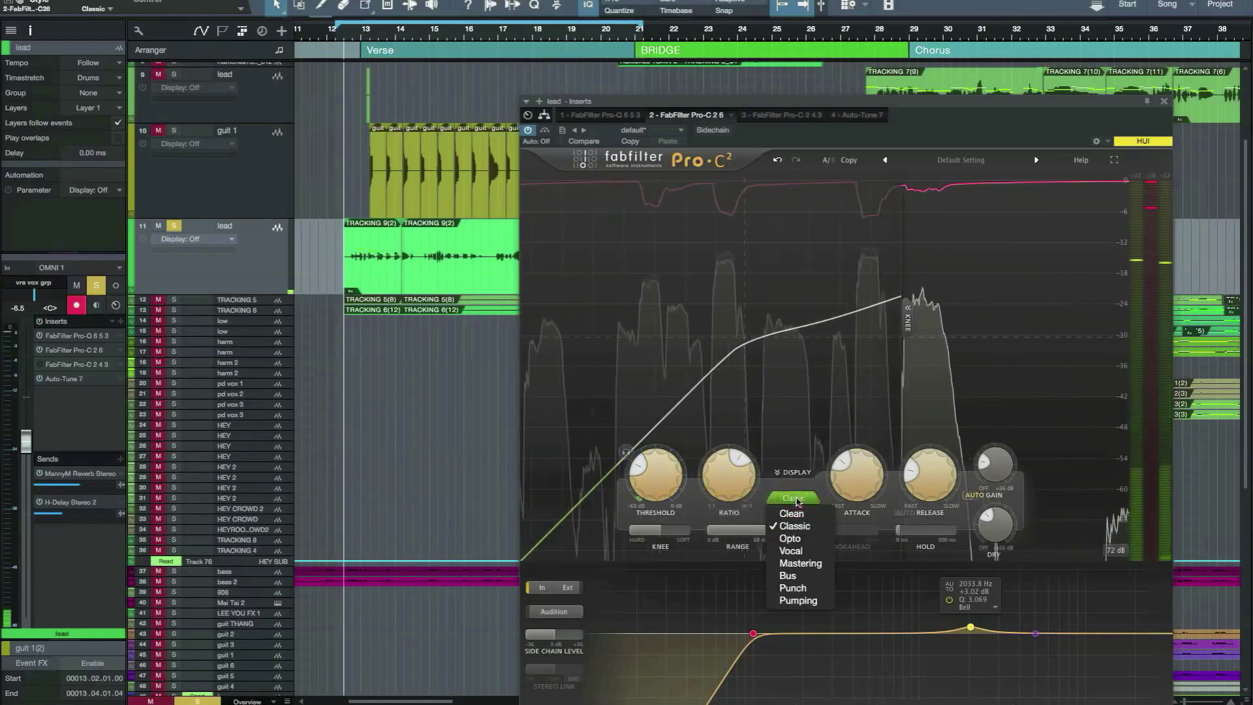
pyautogui.click(797, 552)
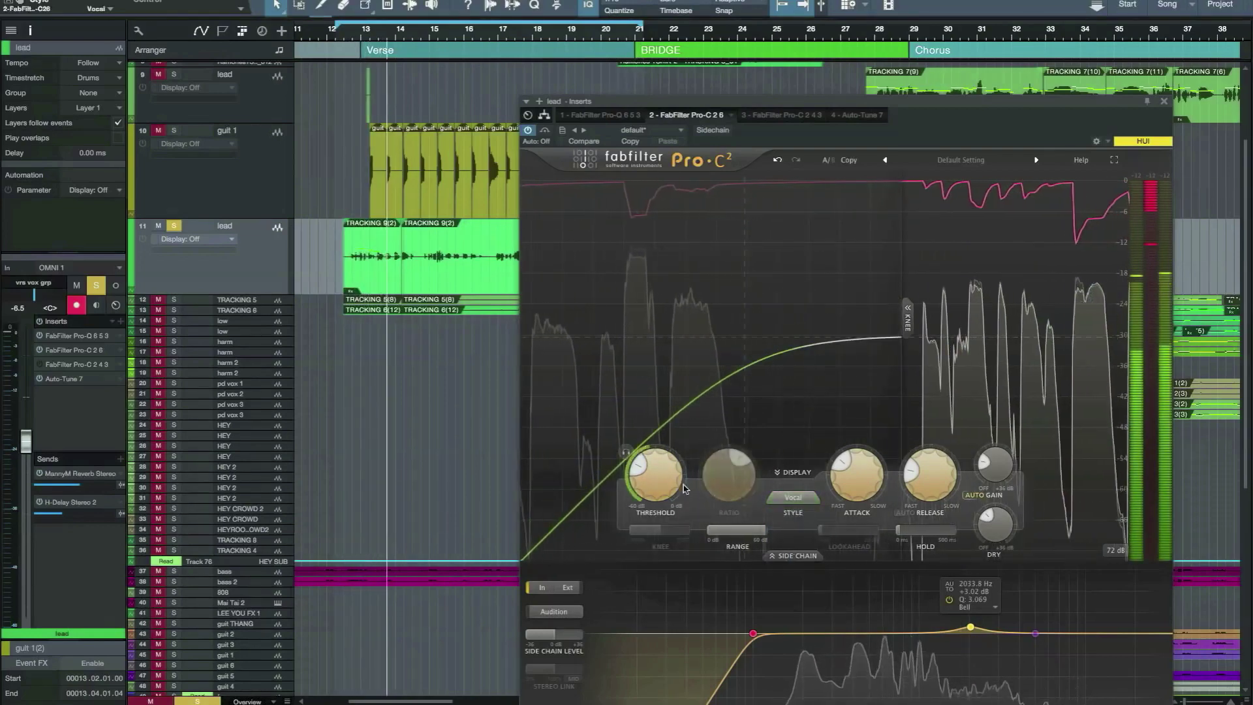
# Step: Boost the side-chain EQ's bell band to about +19 dB near 2 kHz, and ease the boost back at about 2022 Hz
pyautogui.moveTo(670, 515)
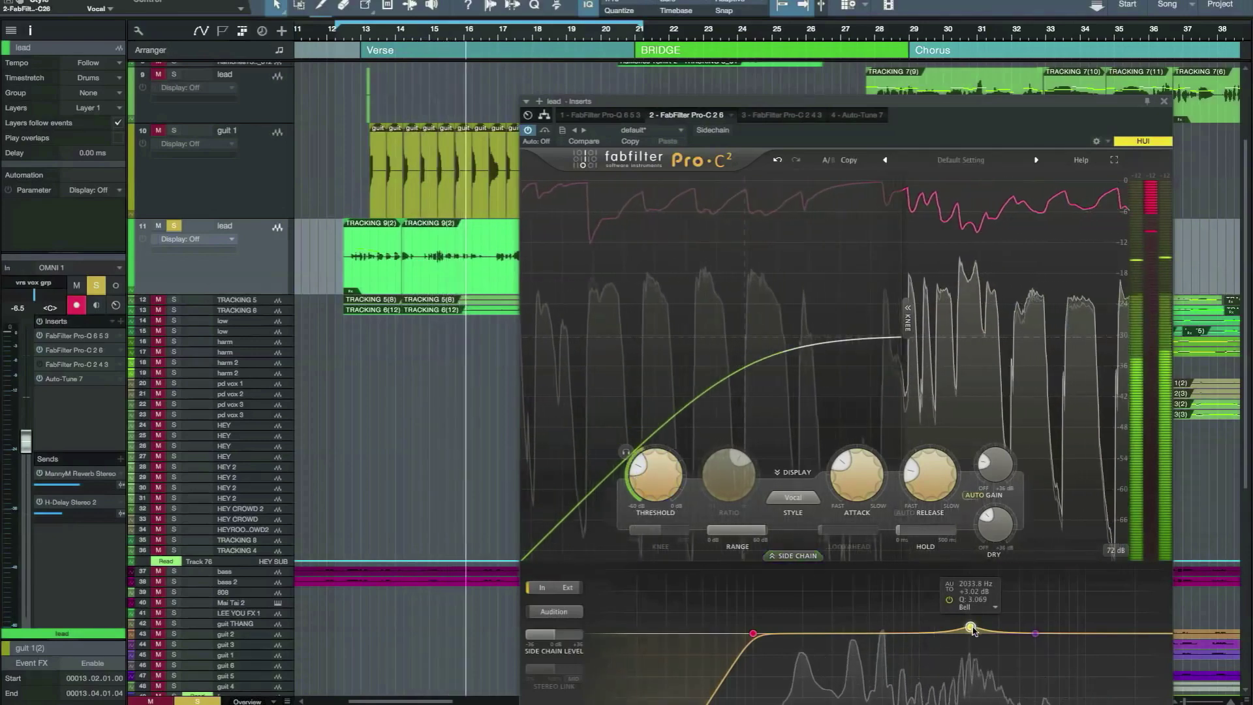
pyautogui.moveTo(971, 628); pyautogui.dragTo(970, 600)
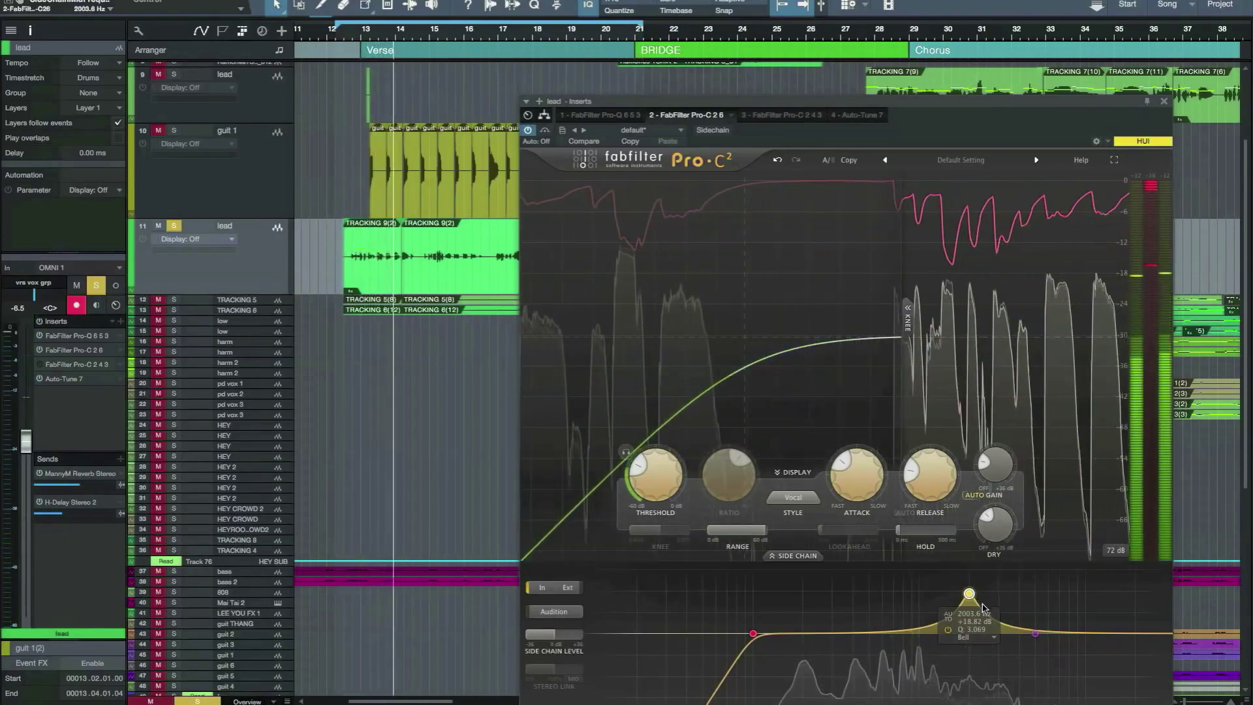
pyautogui.moveTo(971, 602); pyautogui.dragTo(972, 611)
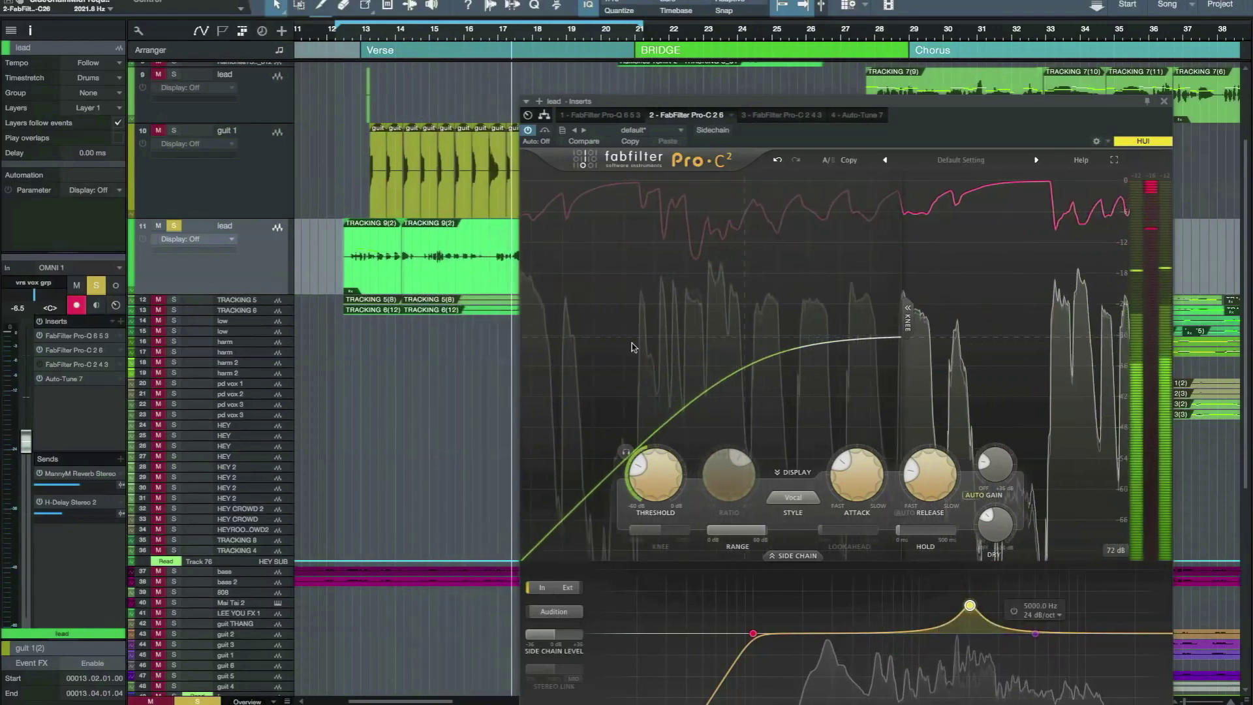
# Step: Solo the guit 1 track instead of lead, and open its Pro-C 2 compressor in a clear spot over the arrangement
pyautogui.click(174, 225)
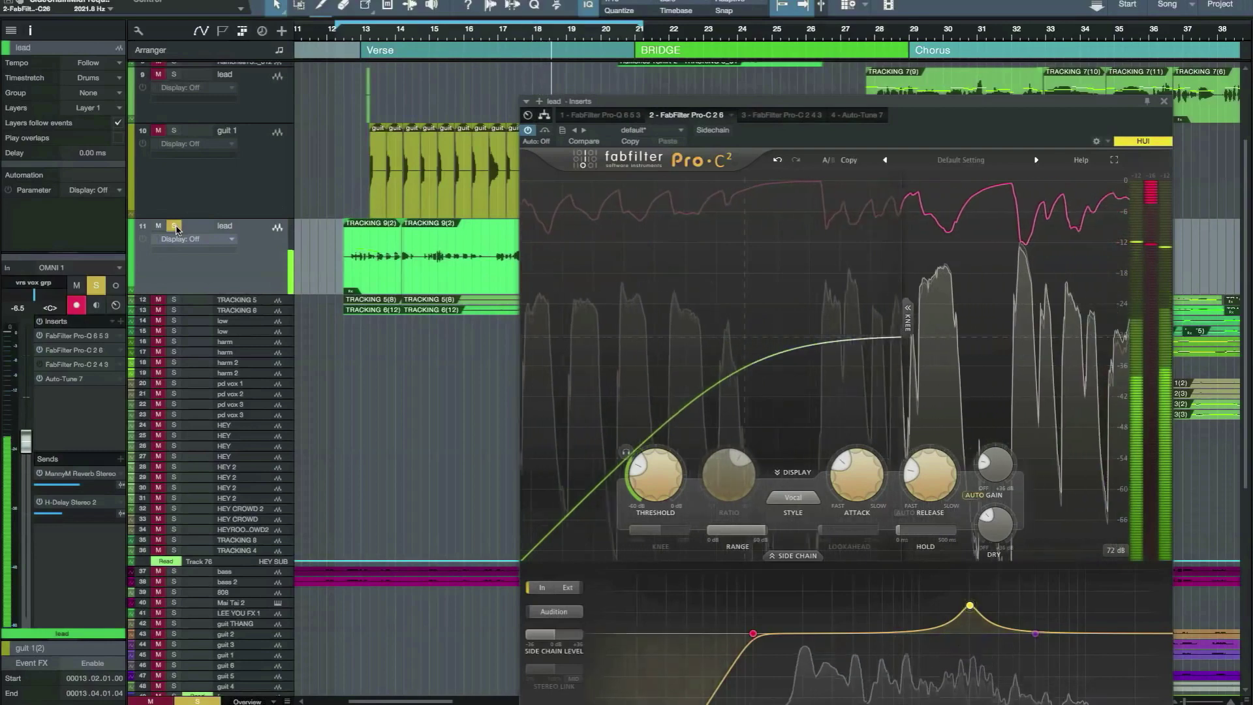
pyautogui.click(174, 225)
pyautogui.click(174, 129)
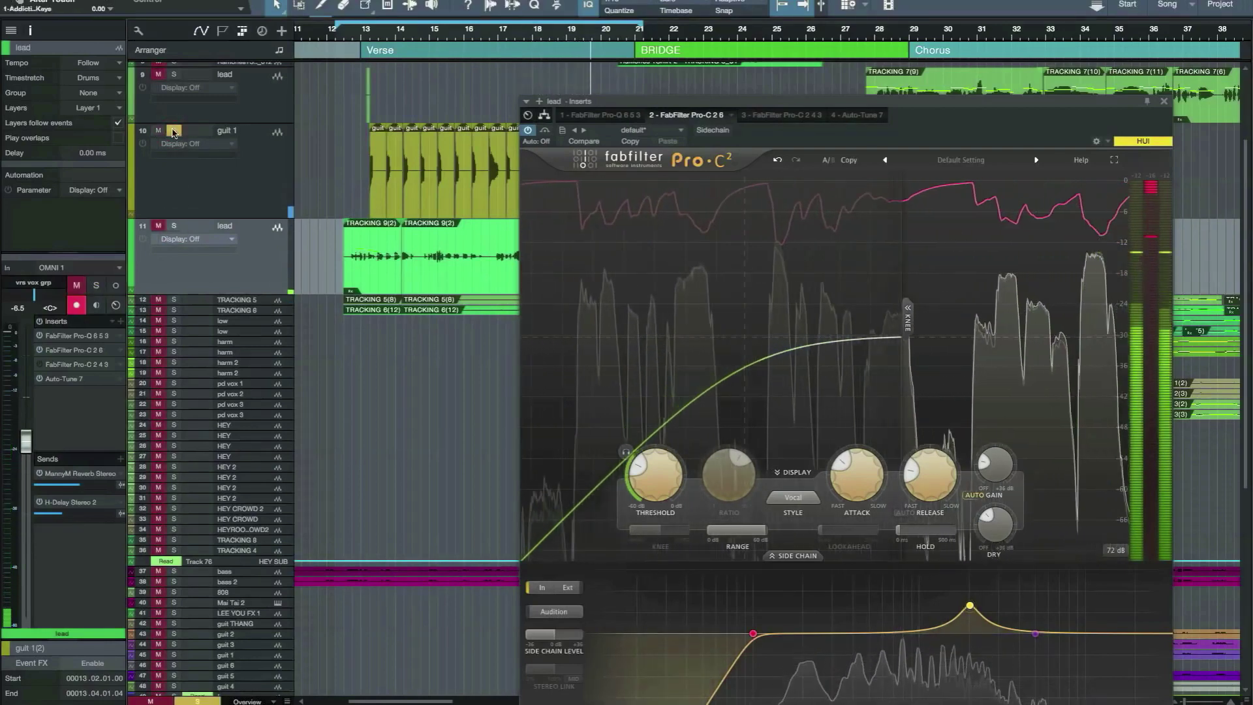
pyautogui.click(237, 182)
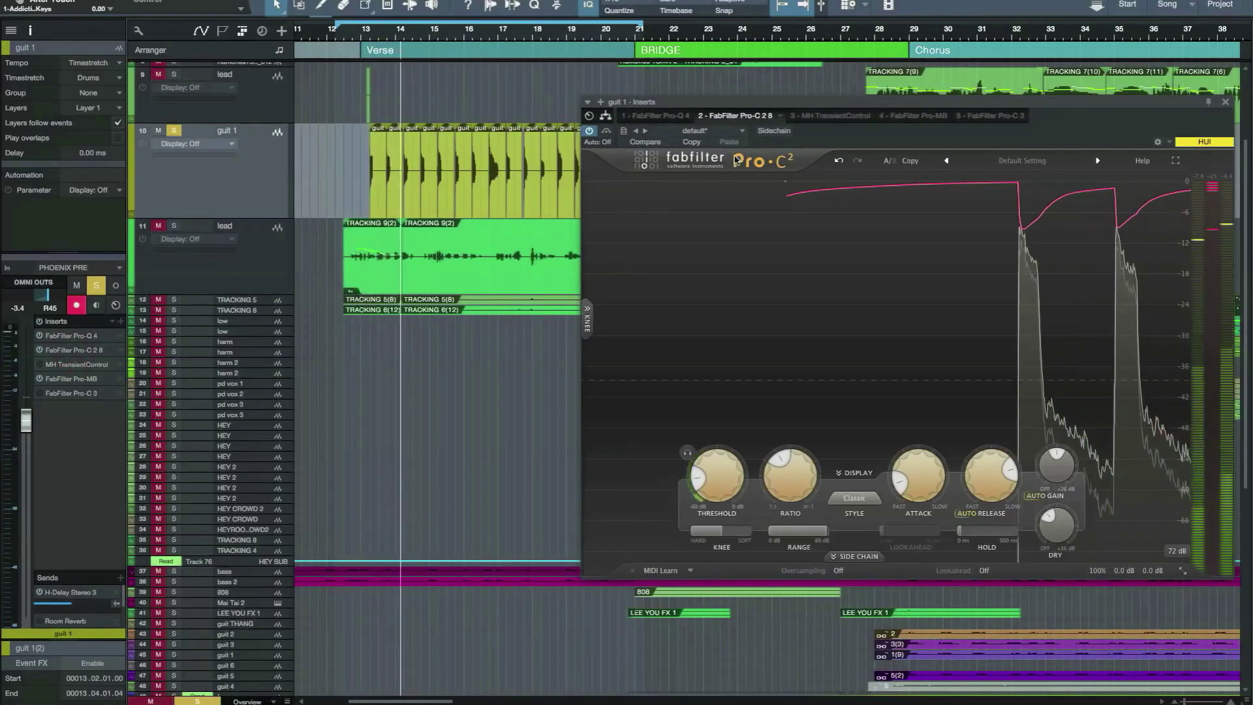
pyautogui.moveTo(764, 103); pyautogui.dragTo(353, 175)
# Step: Adjust the guitar compressor's attack and set its dry gain to about -21.5 dB
pyautogui.moveTo(498, 543)
pyautogui.mouseDown()
pyautogui.moveTo(496, 509)
pyautogui.moveTo(480, 553)
pyautogui.mouseUp()
pyautogui.moveTo(634, 589); pyautogui.dragTo(630, 617)
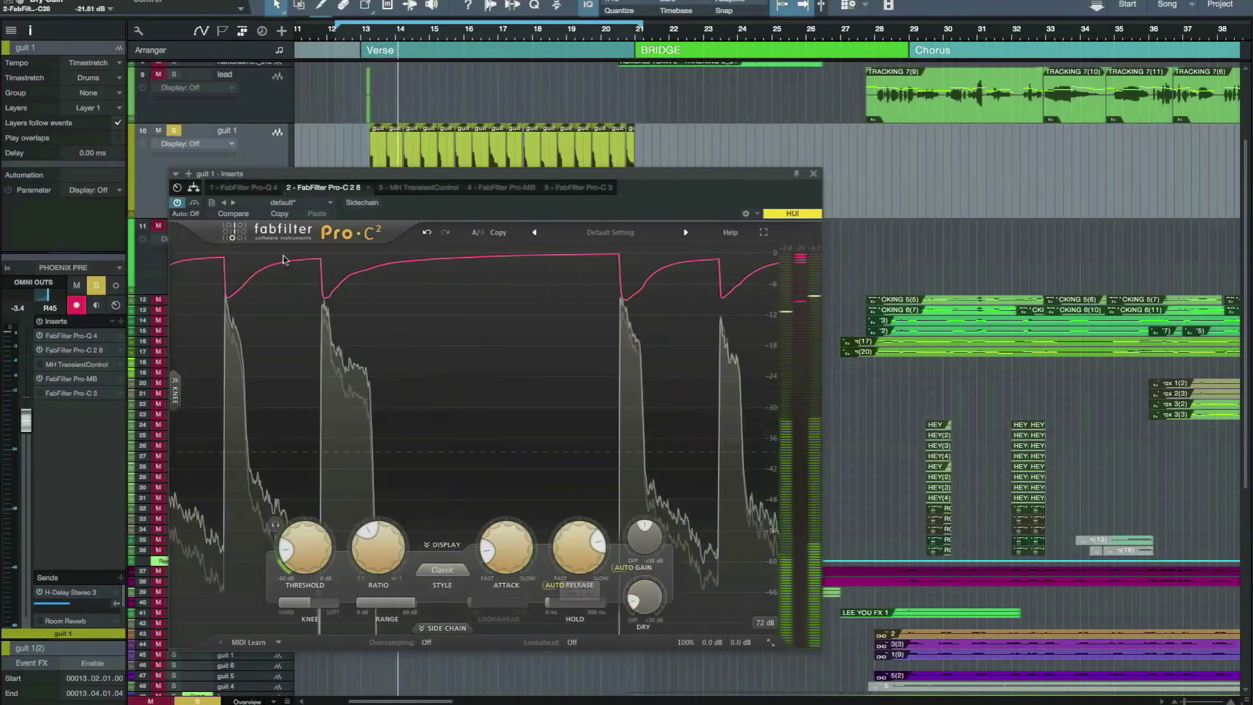
# Step: Bypass the compressor on guit 1 to audition the uncompressed guitar
pyautogui.click(178, 203)
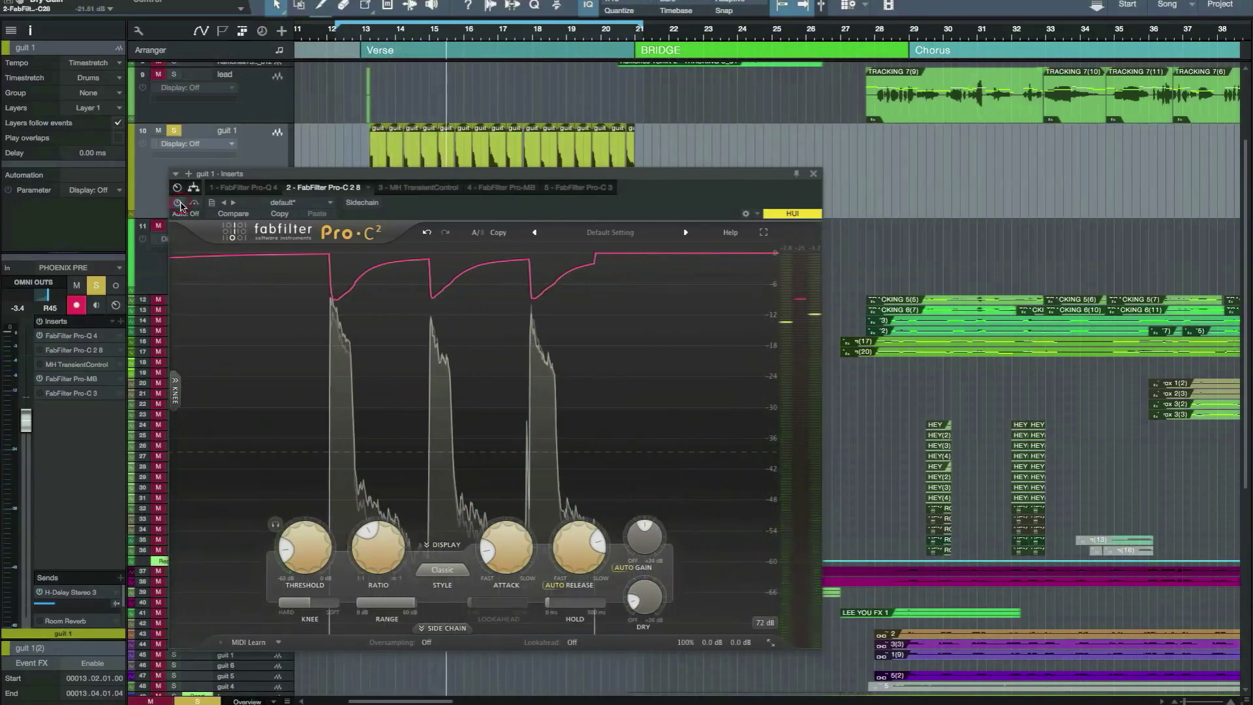
# Step: Re-enable the guit 1 compressor and set its attack to 0.076 ms, ratio to about 2.86:1 and dry gain to about -6.79 dB
pyautogui.click(488, 553)
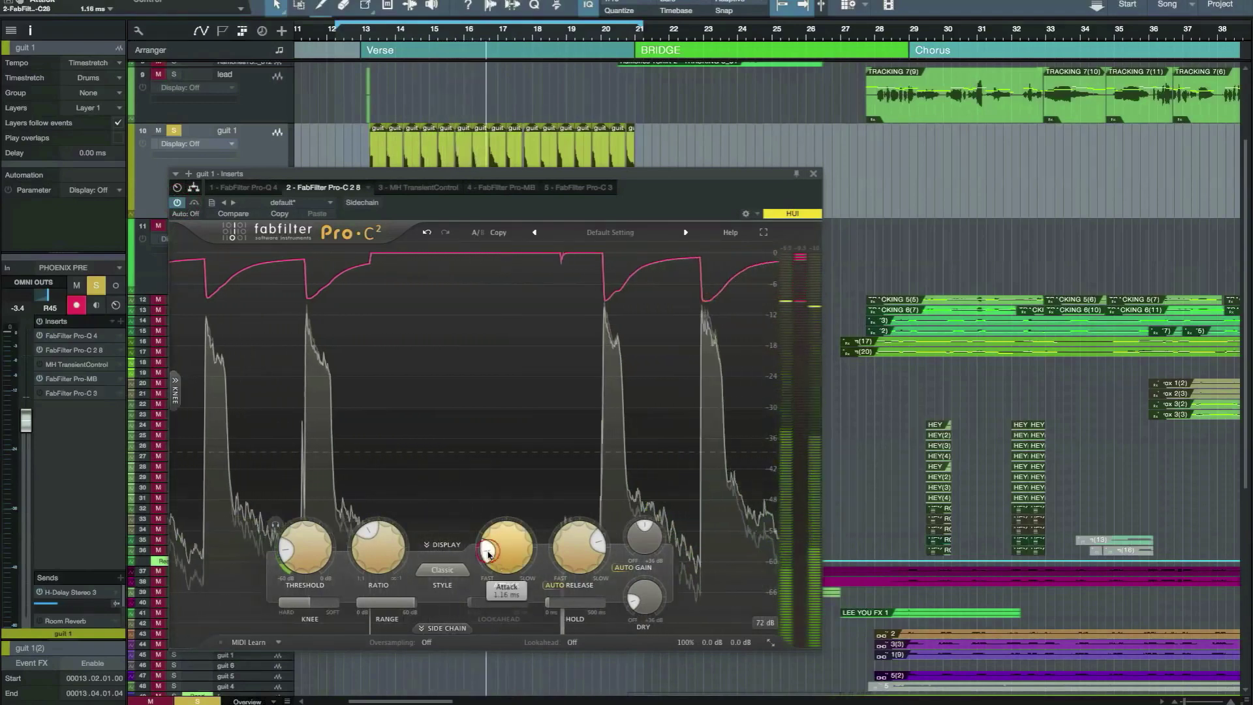
pyautogui.moveTo(488, 553); pyautogui.dragTo(490, 565)
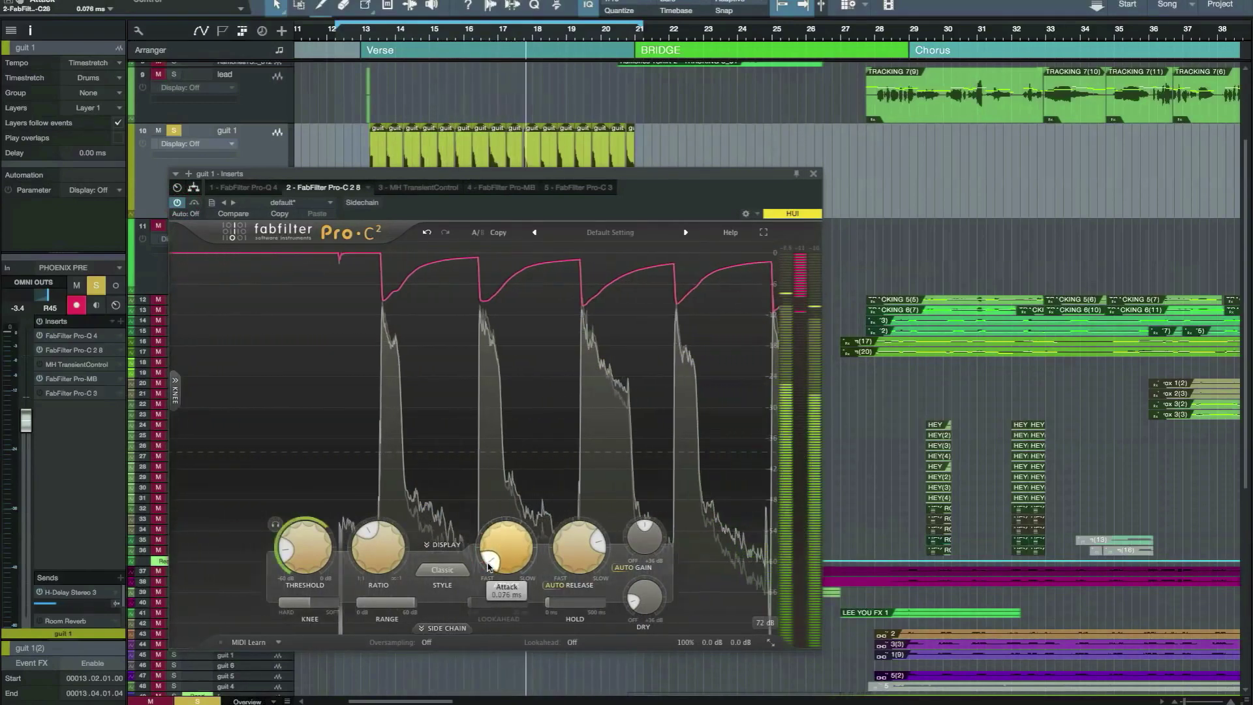
pyautogui.moveTo(361, 545); pyautogui.dragTo(370, 513)
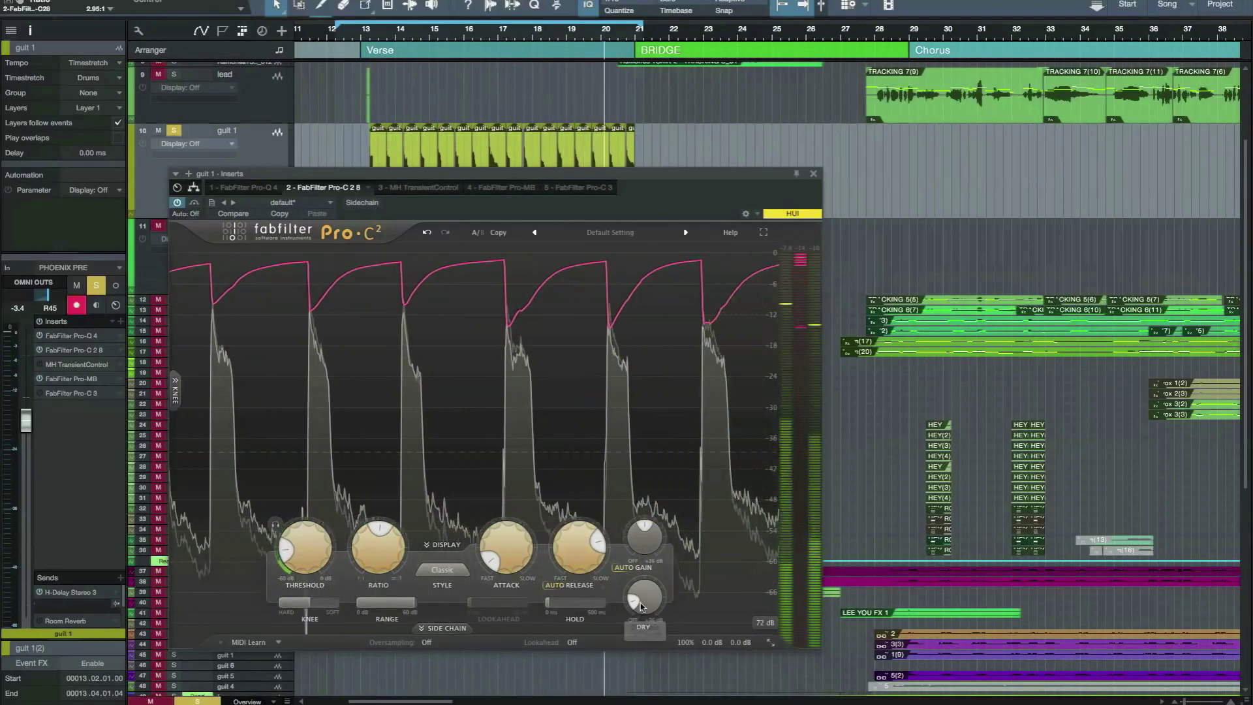
pyautogui.moveTo(641, 607); pyautogui.dragTo(631, 590)
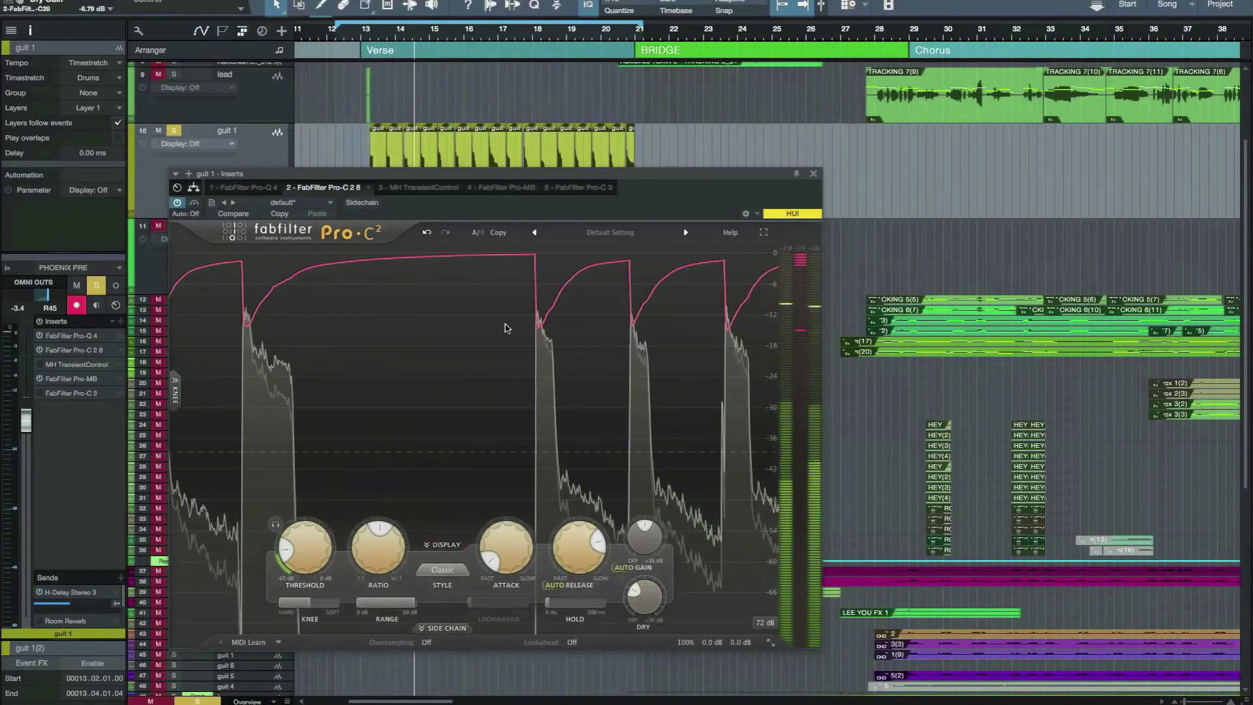
# Step: Solo the lead track below guit 1 to hear both together, and lower the guit 1 volume to -5.1 dB
pyautogui.moveTo(391, 174); pyautogui.dragTo(574, 143)
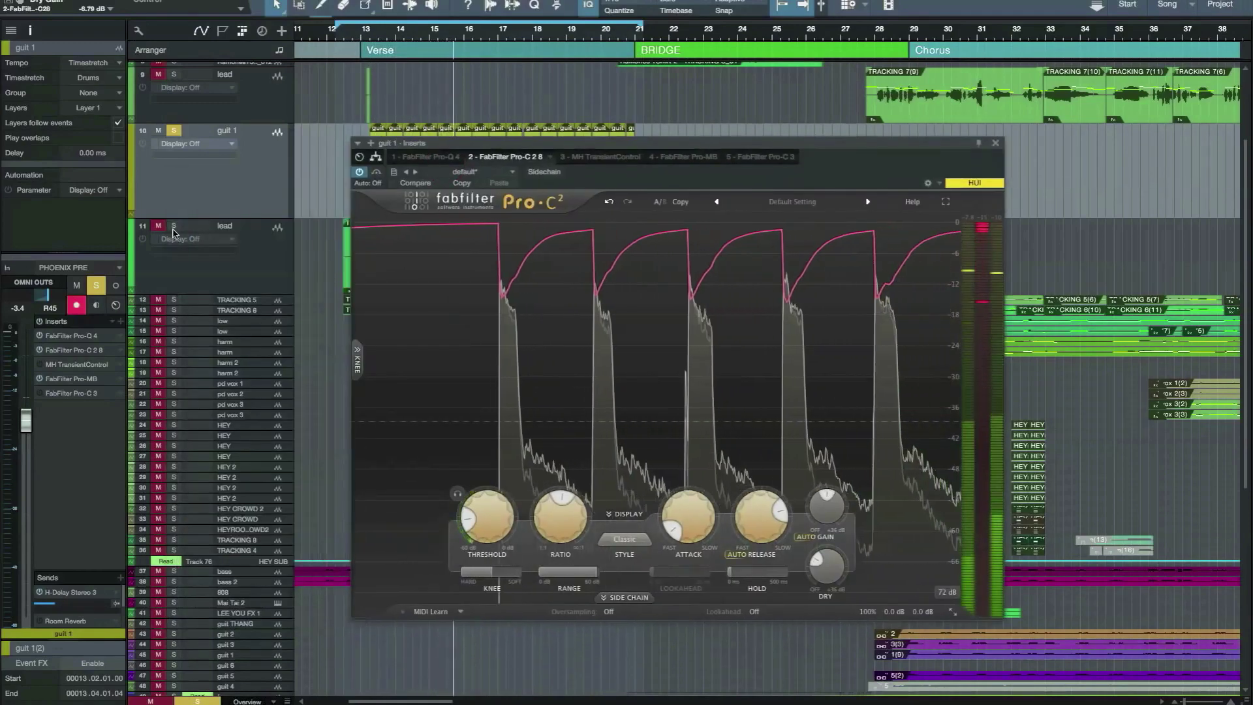
pyautogui.click(159, 227)
pyautogui.click(173, 226)
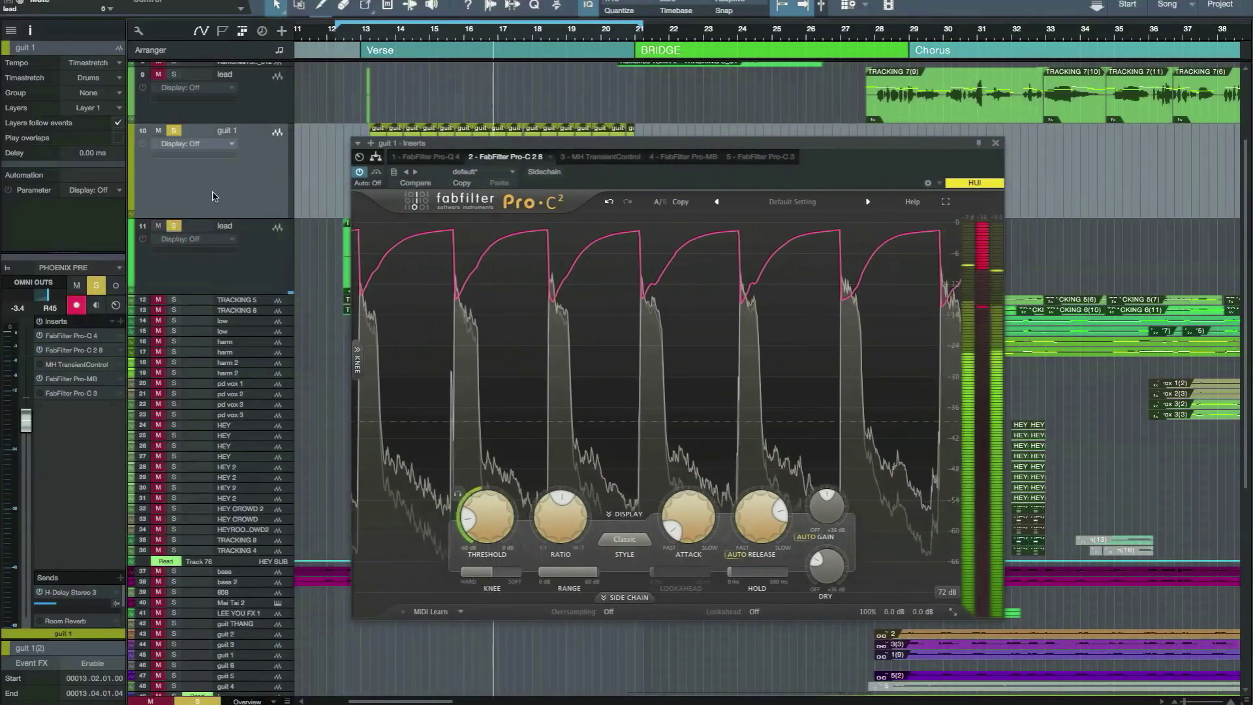
pyautogui.moveTo(28, 414); pyautogui.dragTo(27, 429)
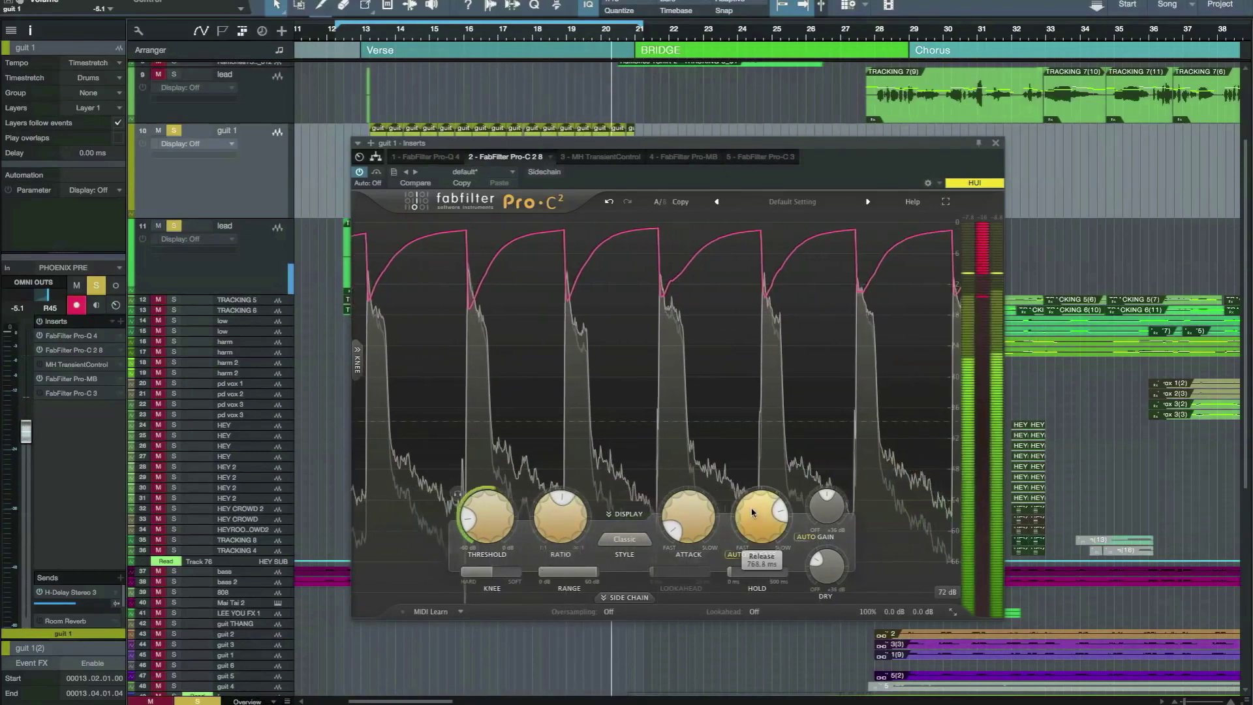
# Step: Shorten the guitar compressor's release to about 237 ms and take guit 1 out of solo
pyautogui.moveTo(752, 522); pyautogui.dragTo(751, 556)
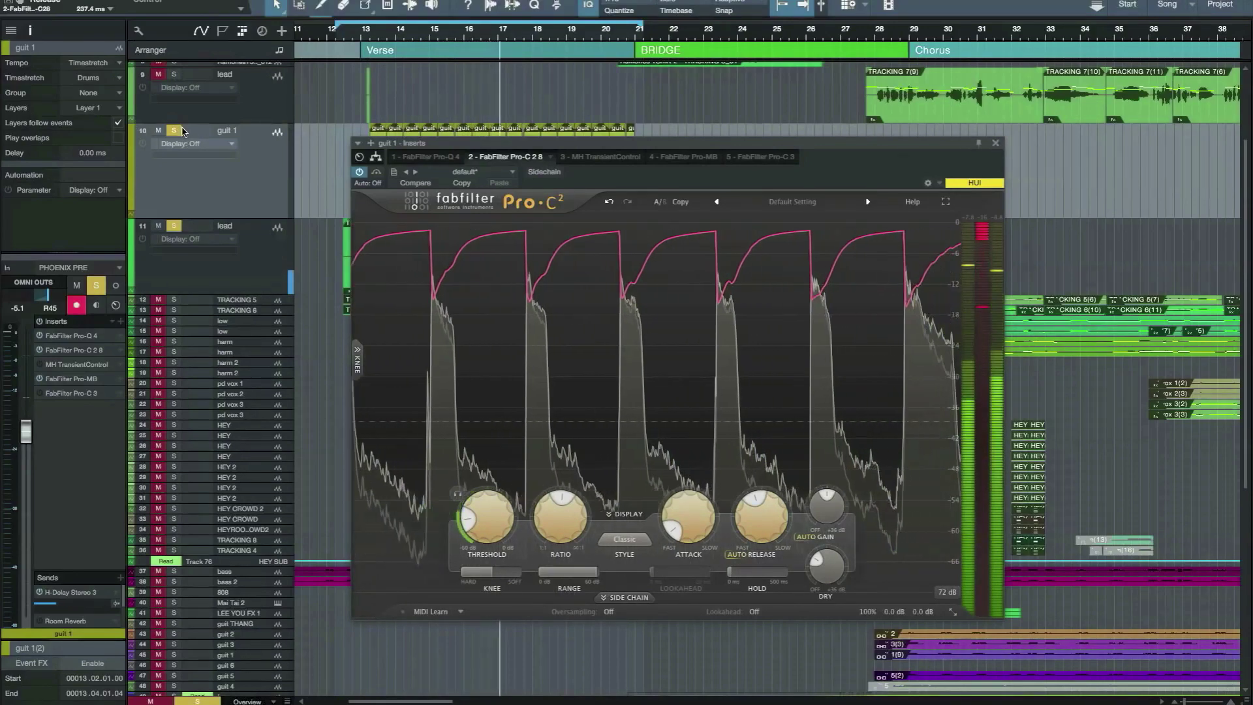
pyautogui.click(181, 132)
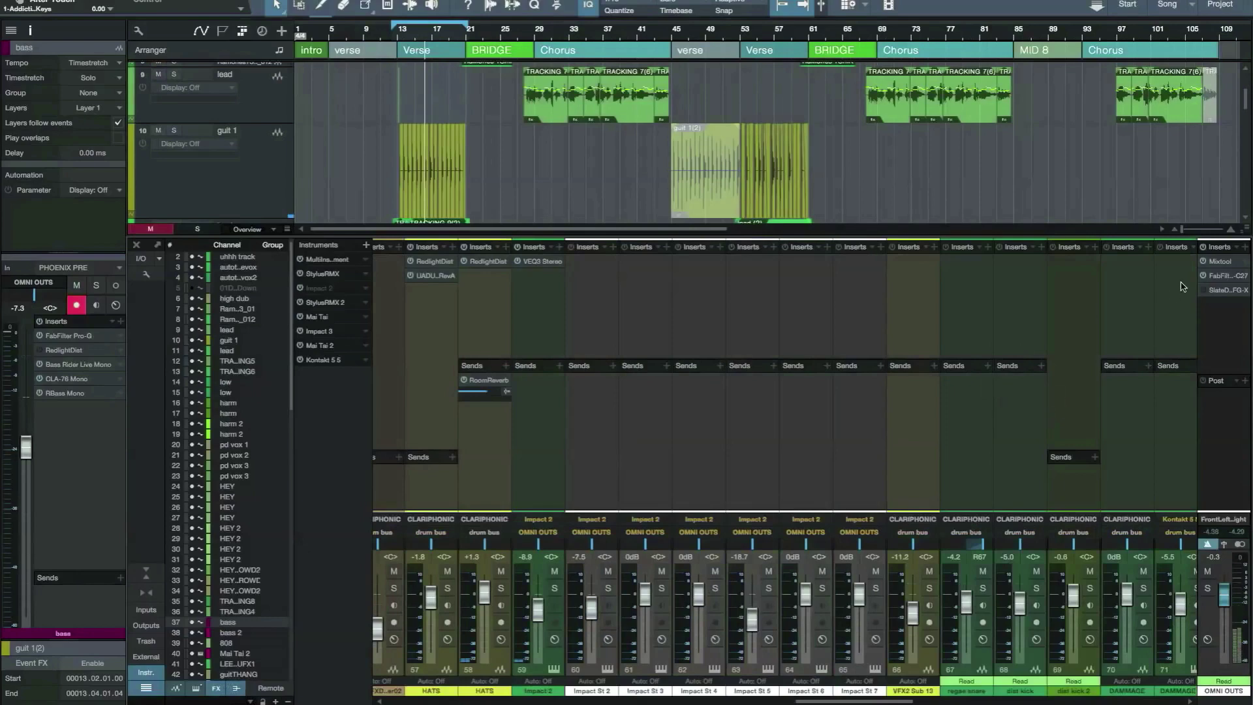
# Step: Open the Pro-C 2 compressor on the OMNI OUTS master channel and place its window clear of the master channel strip
pyautogui.click(1230, 279)
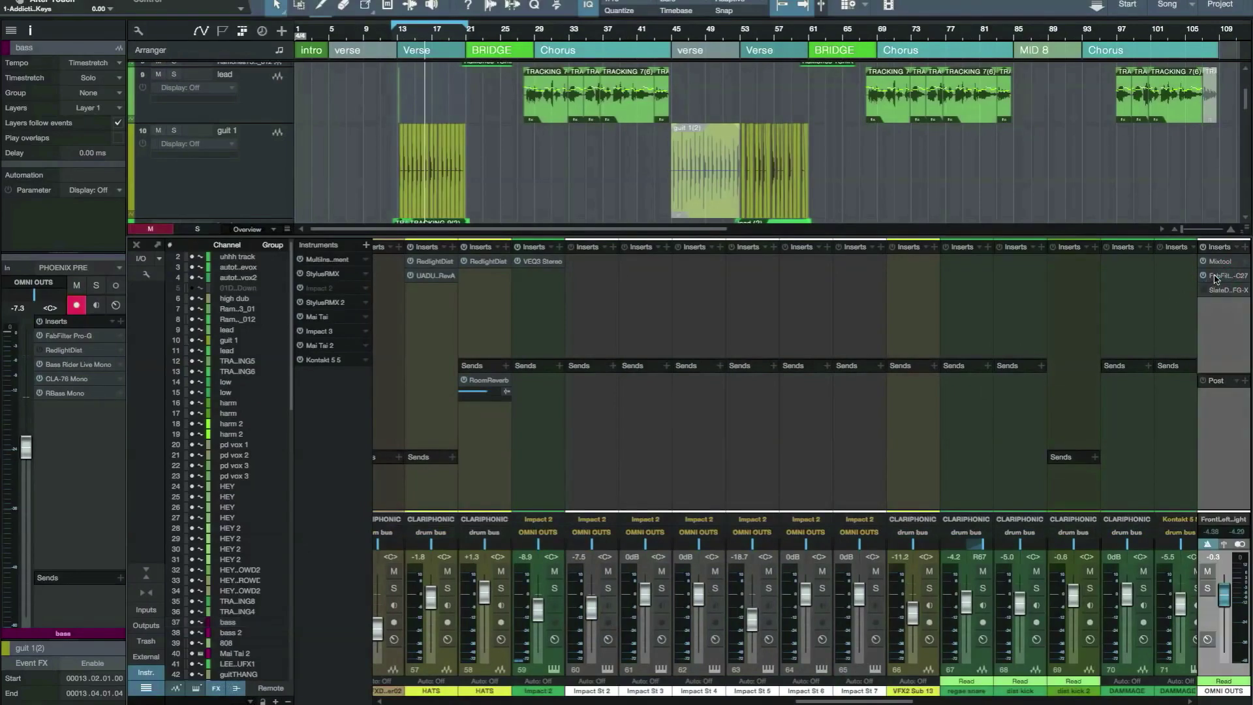
pyautogui.click(1223, 276)
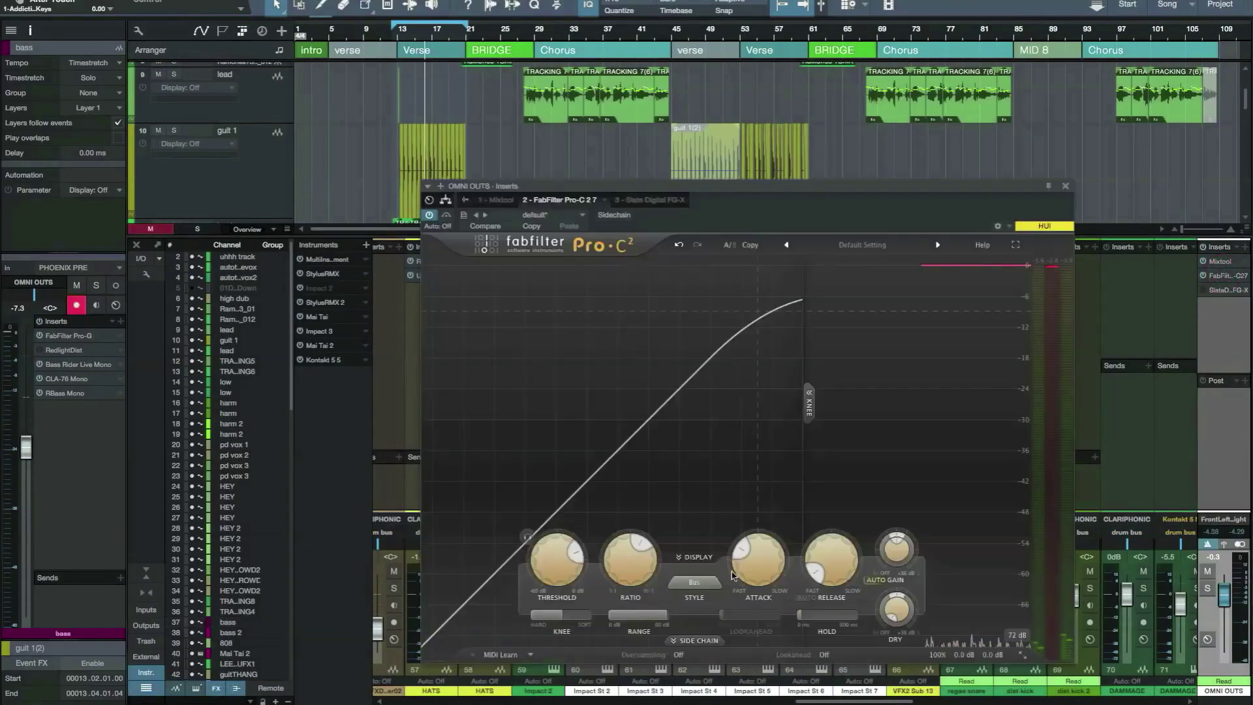
pyautogui.moveTo(693, 188); pyautogui.dragTo(426, 116)
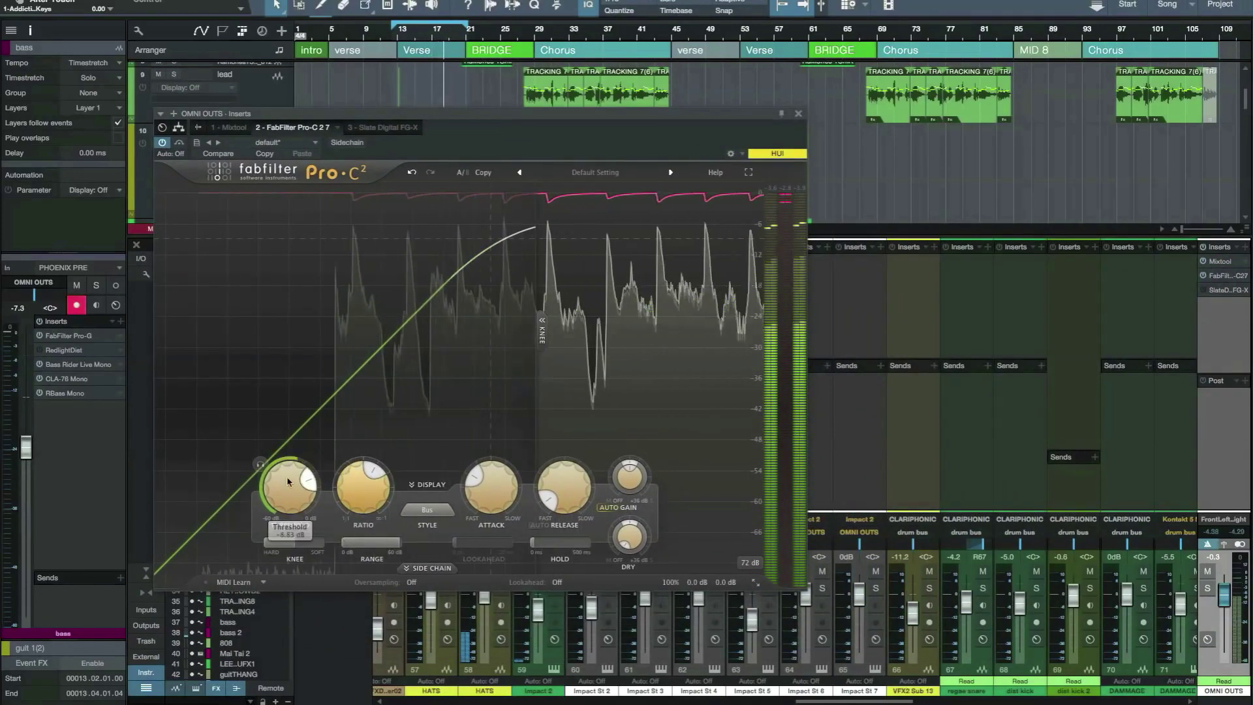
# Step: Lower the master compressor's threshold to about -26 dB, ease it back to about -18 dB, and try the dry gain
pyautogui.moveTo(288, 482)
pyautogui.mouseDown()
pyautogui.moveTo(271, 543)
pyautogui.moveTo(272, 507)
pyautogui.mouseUp()
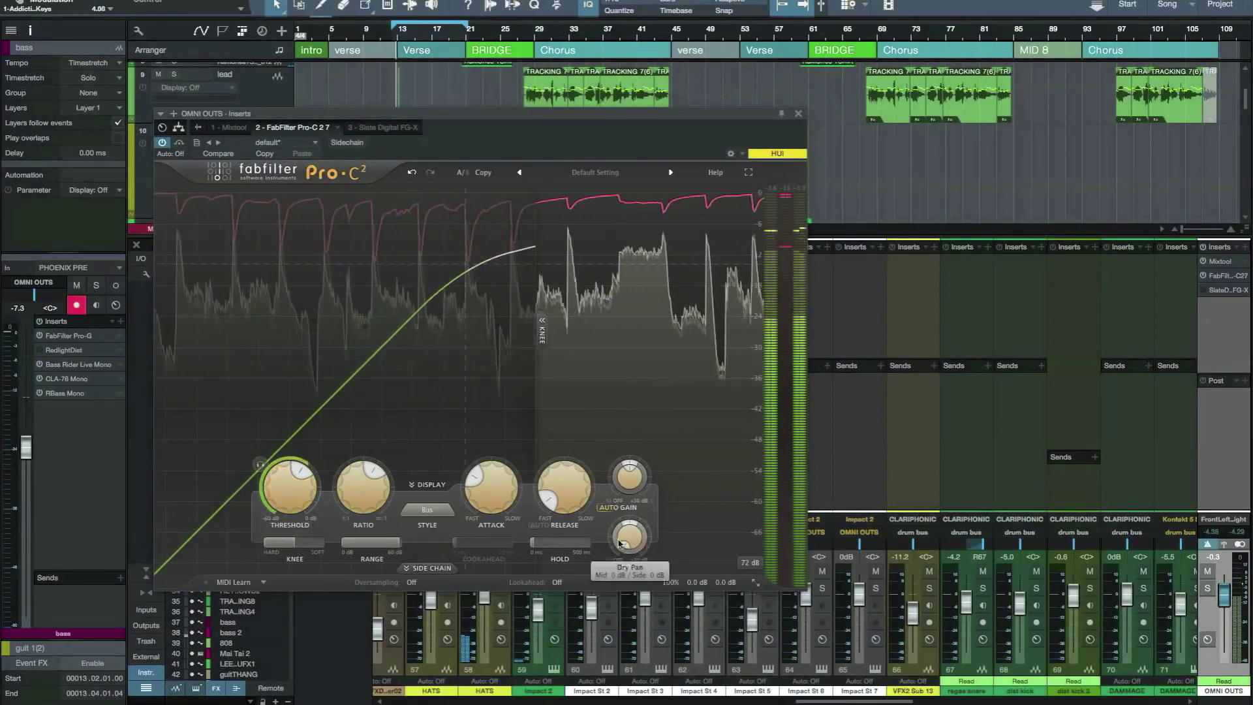
pyautogui.moveTo(273, 481); pyautogui.dragTo(273, 504)
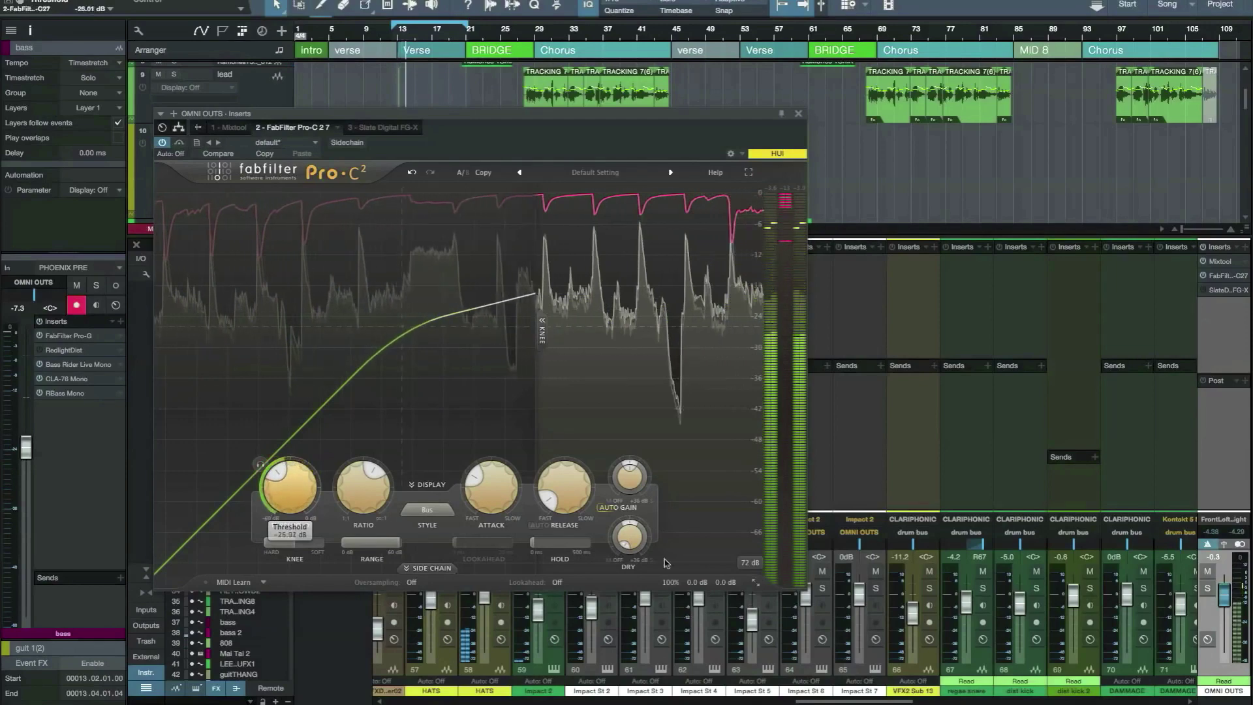
pyautogui.moveTo(625, 515); pyautogui.dragTo(618, 483)
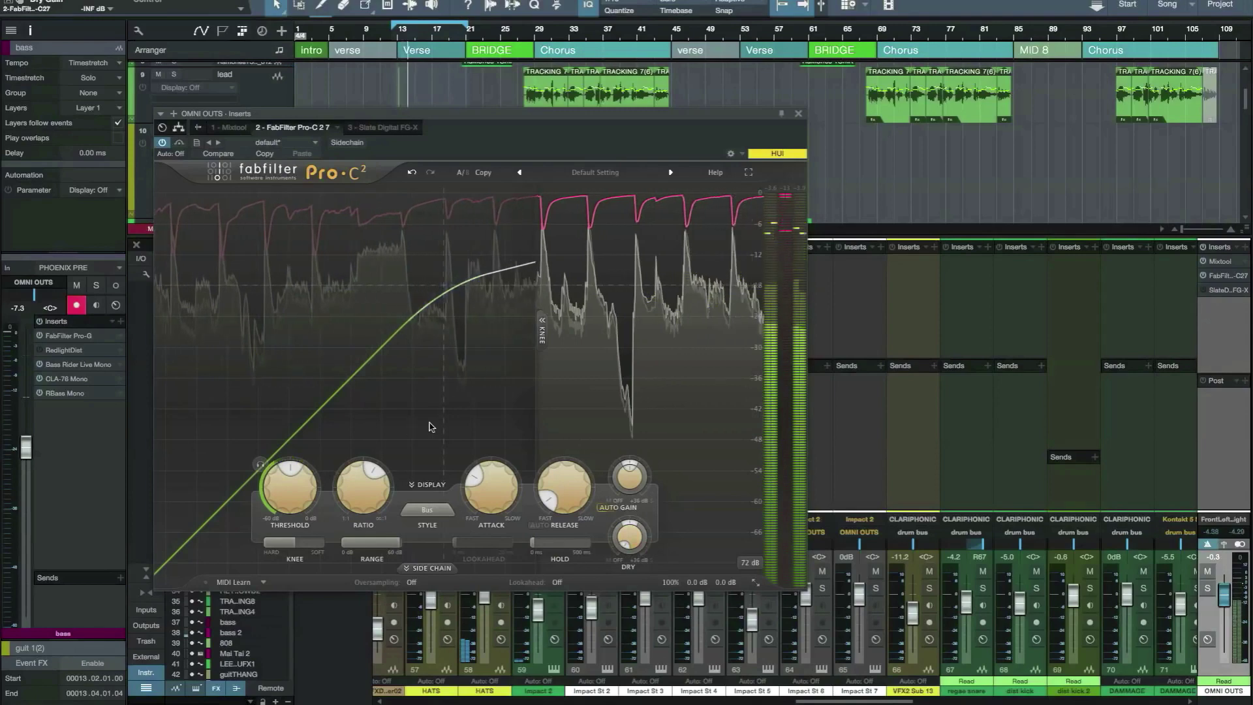
# Step: Slow the master compressor's attack to about mid-range, lengthen its release slightly, and enable auto release
pyautogui.moveTo(491, 475)
pyautogui.moveTo(559, 483)
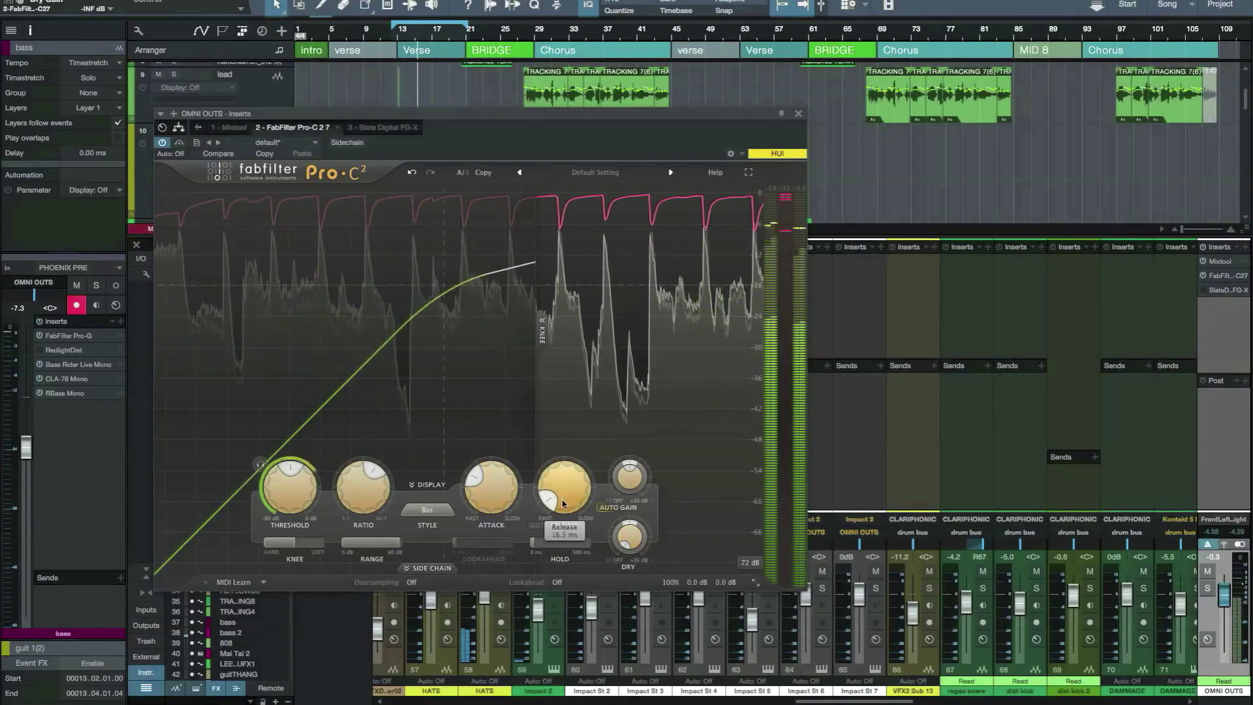
pyautogui.moveTo(560, 483); pyautogui.dragTo(493, 457)
pyautogui.click(537, 527)
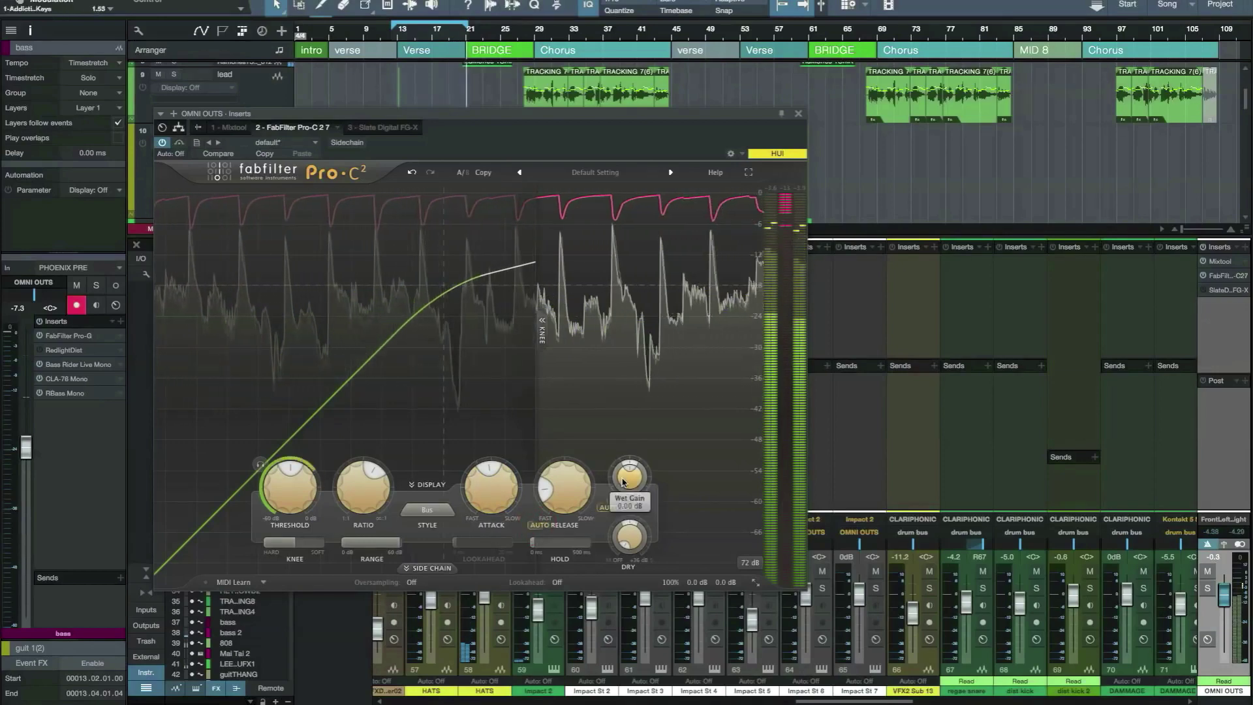